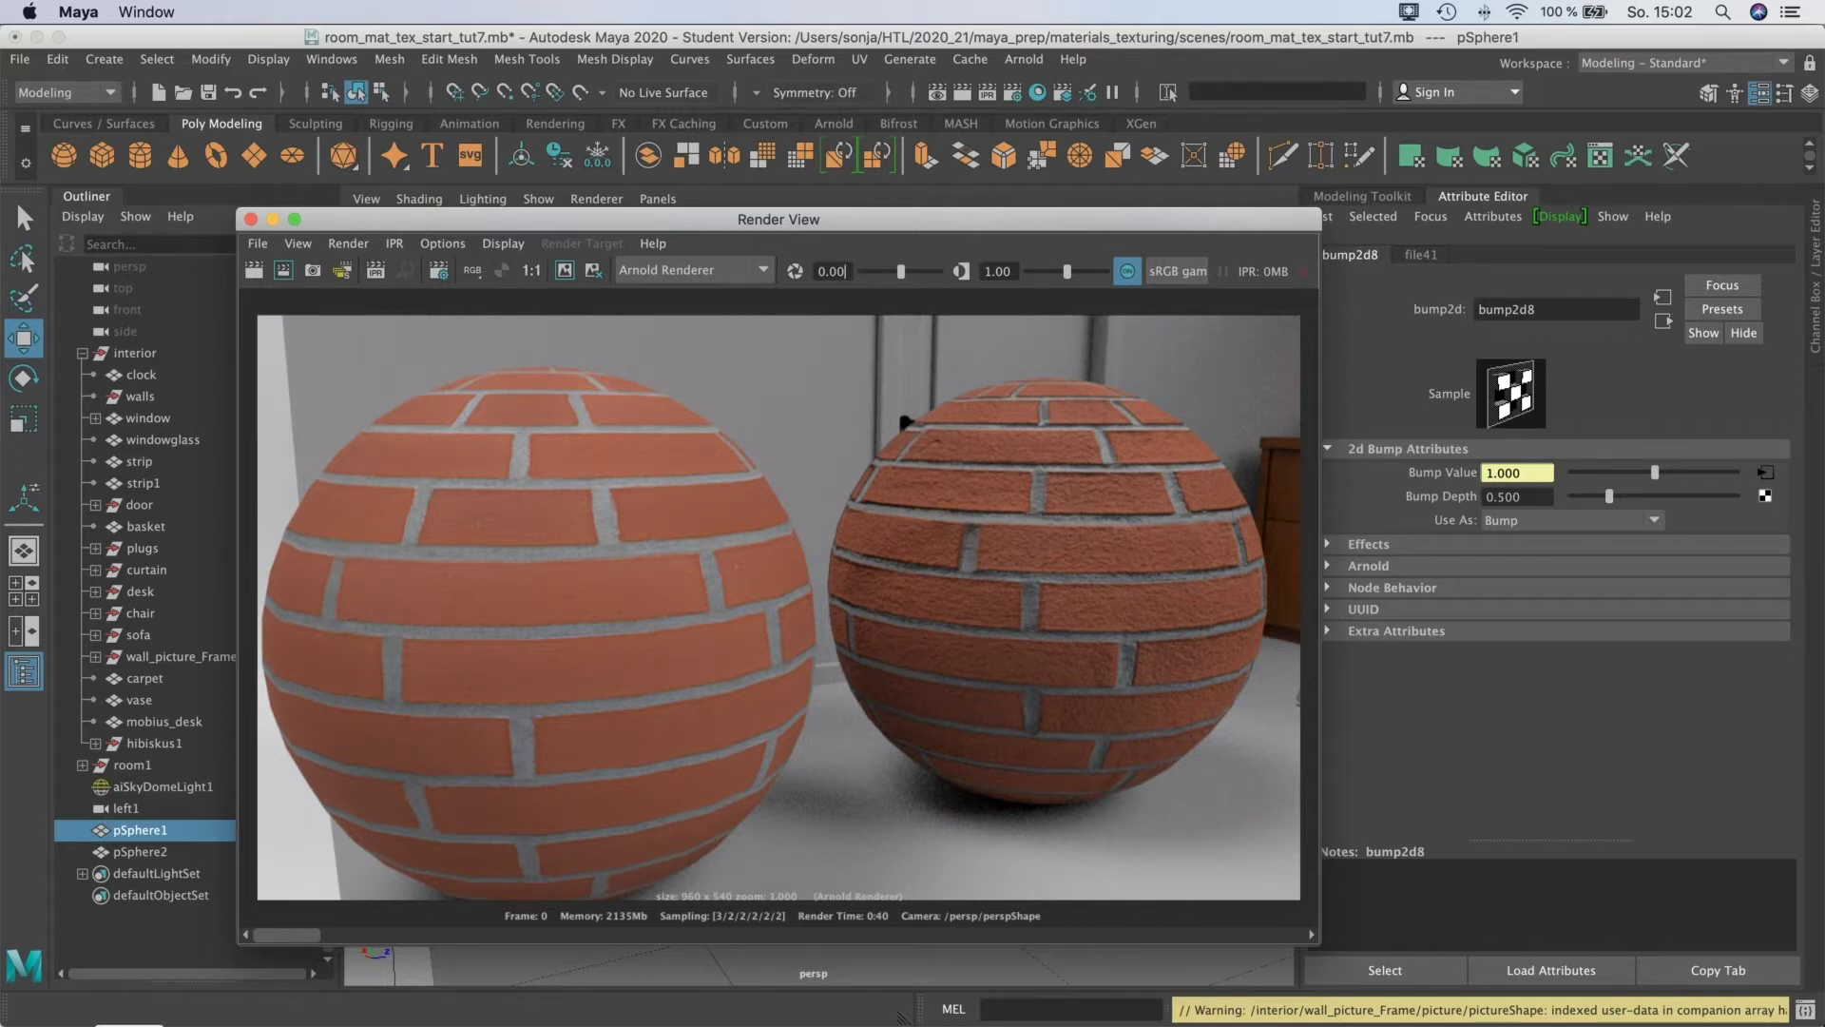
Switch to Safari and examine the texture guide's comparison of bump, normal and displacement maps, then return to Maya.
key(super+Tab)
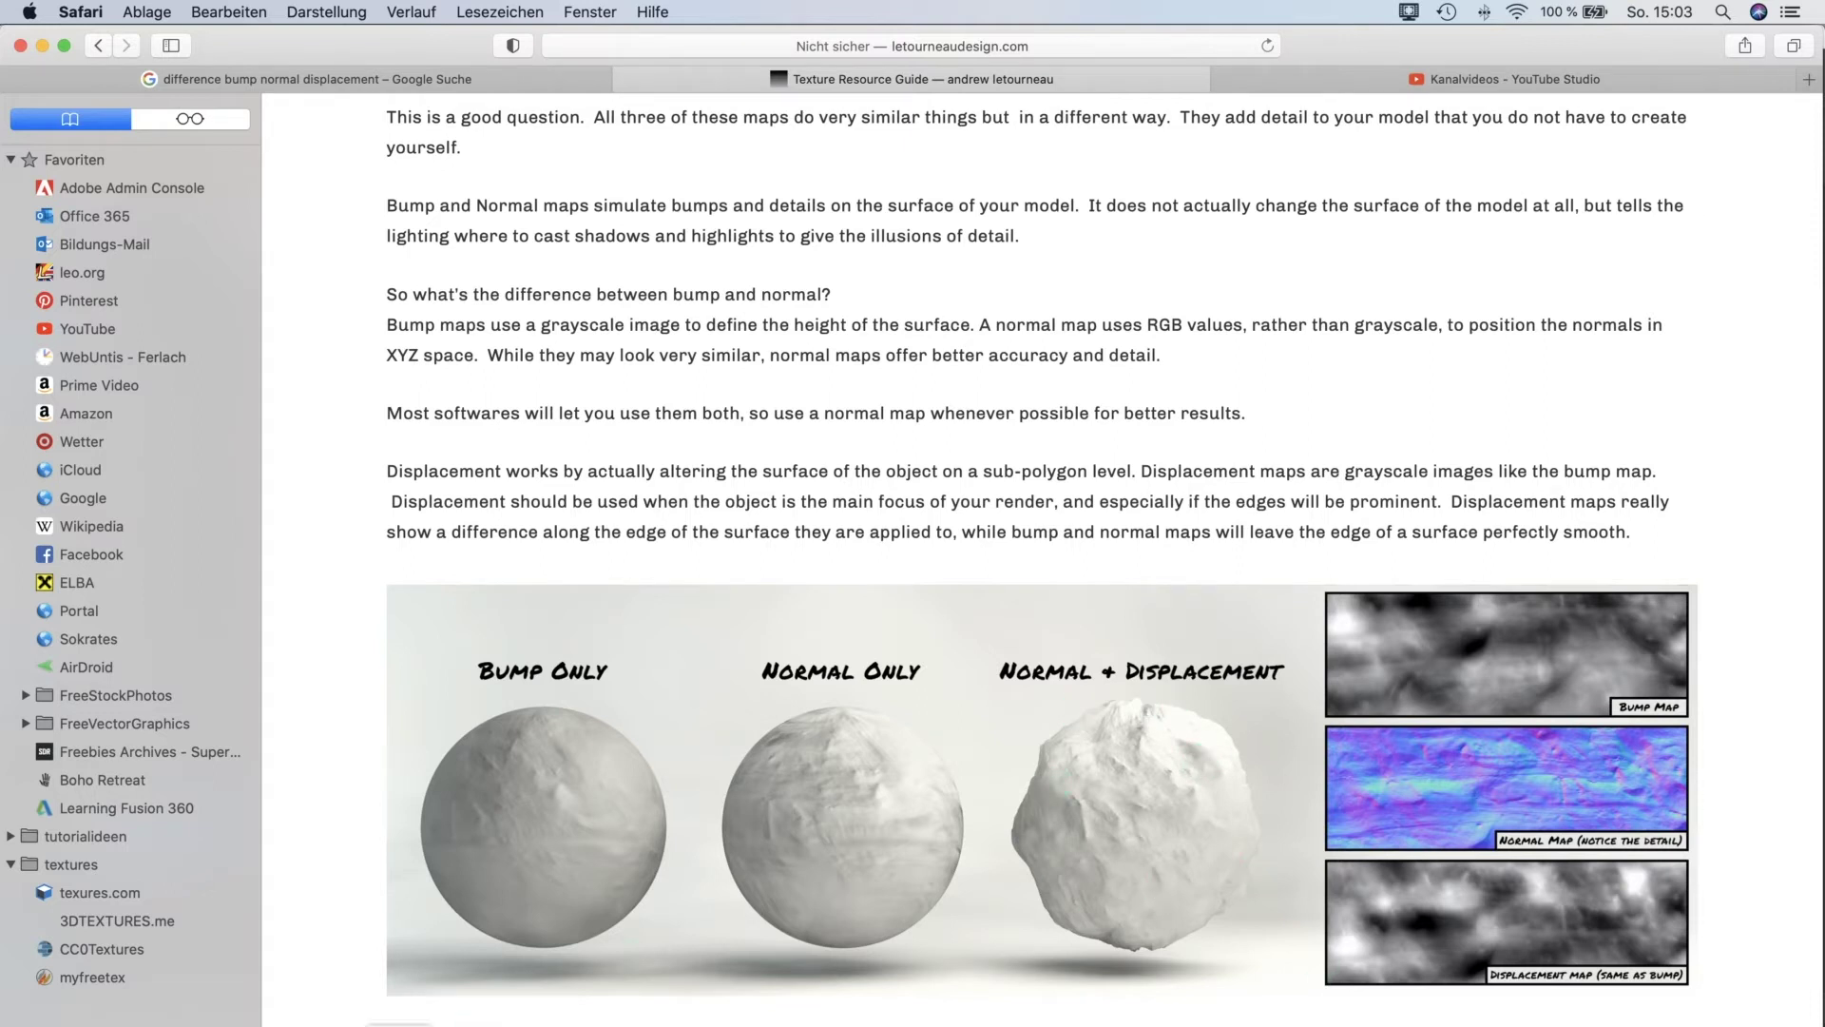
click(399, 1026)
Break the texture connection on the specular colour of pSphere1's brick_bumpy material and set that colour to light grey.
drag(961, 223, 701, 424)
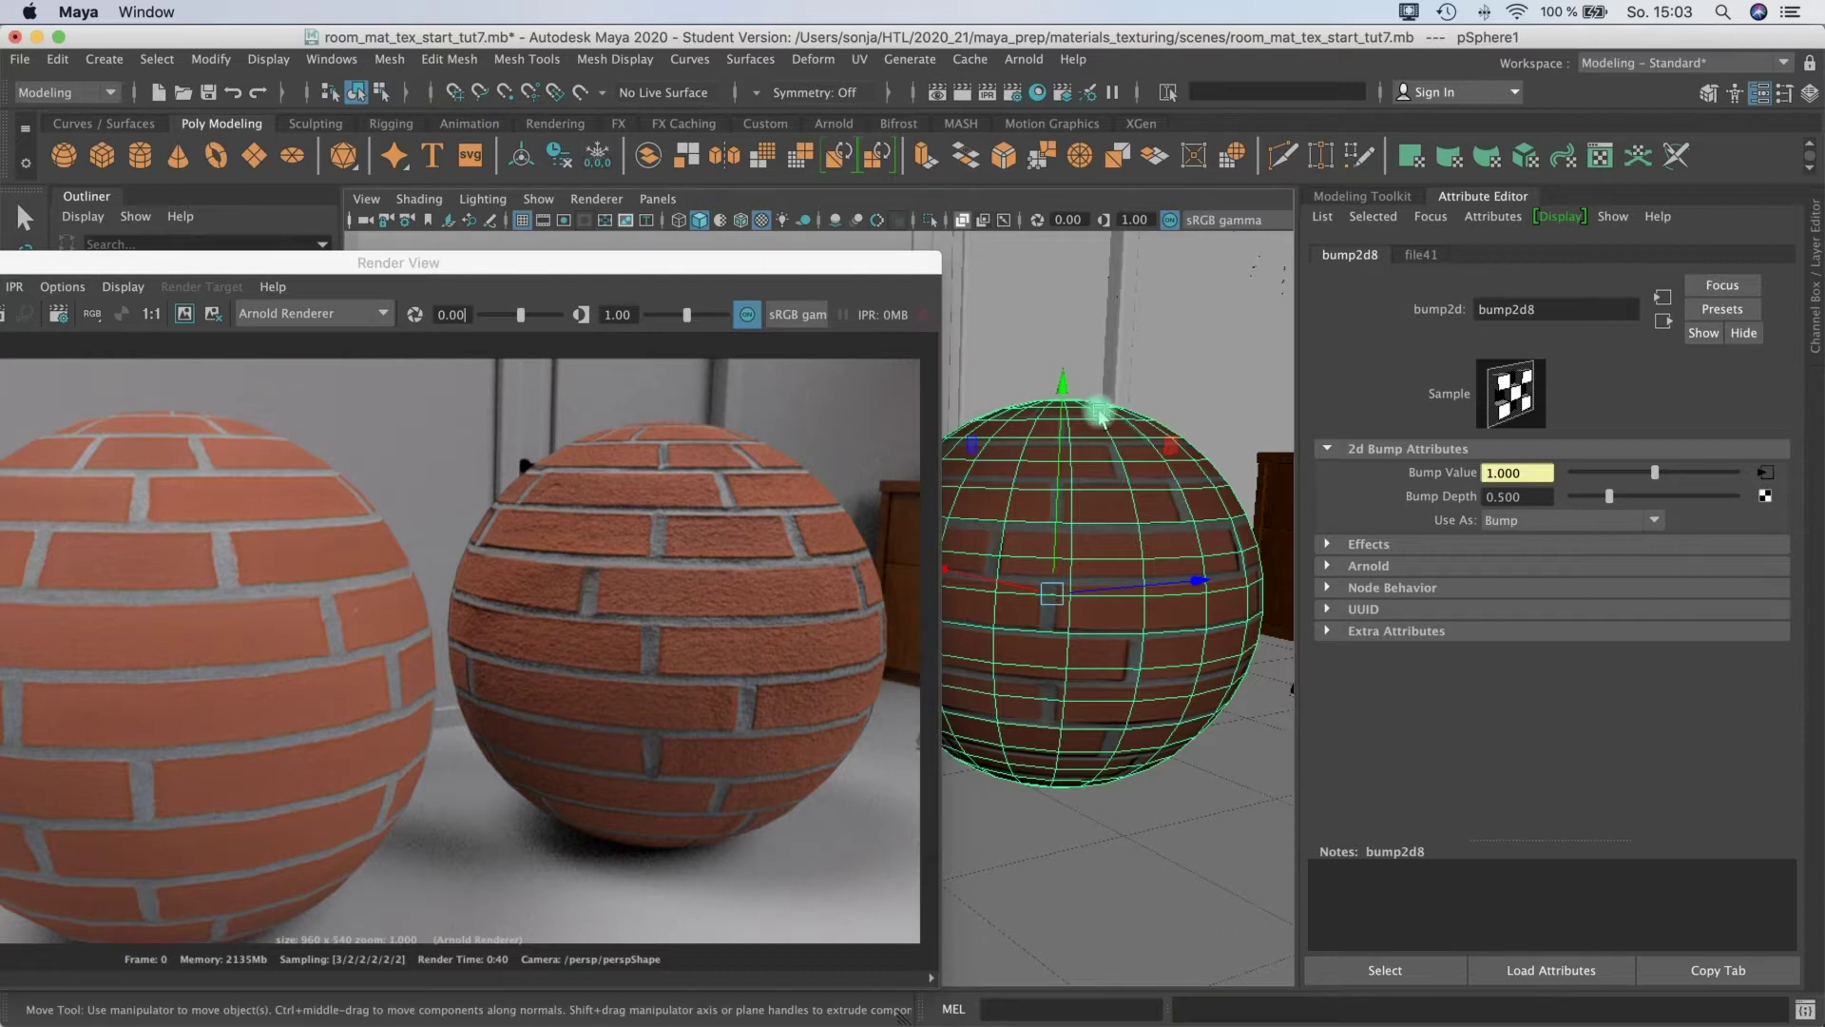
click(1101, 454)
drag(1786, 681, 1801, 461)
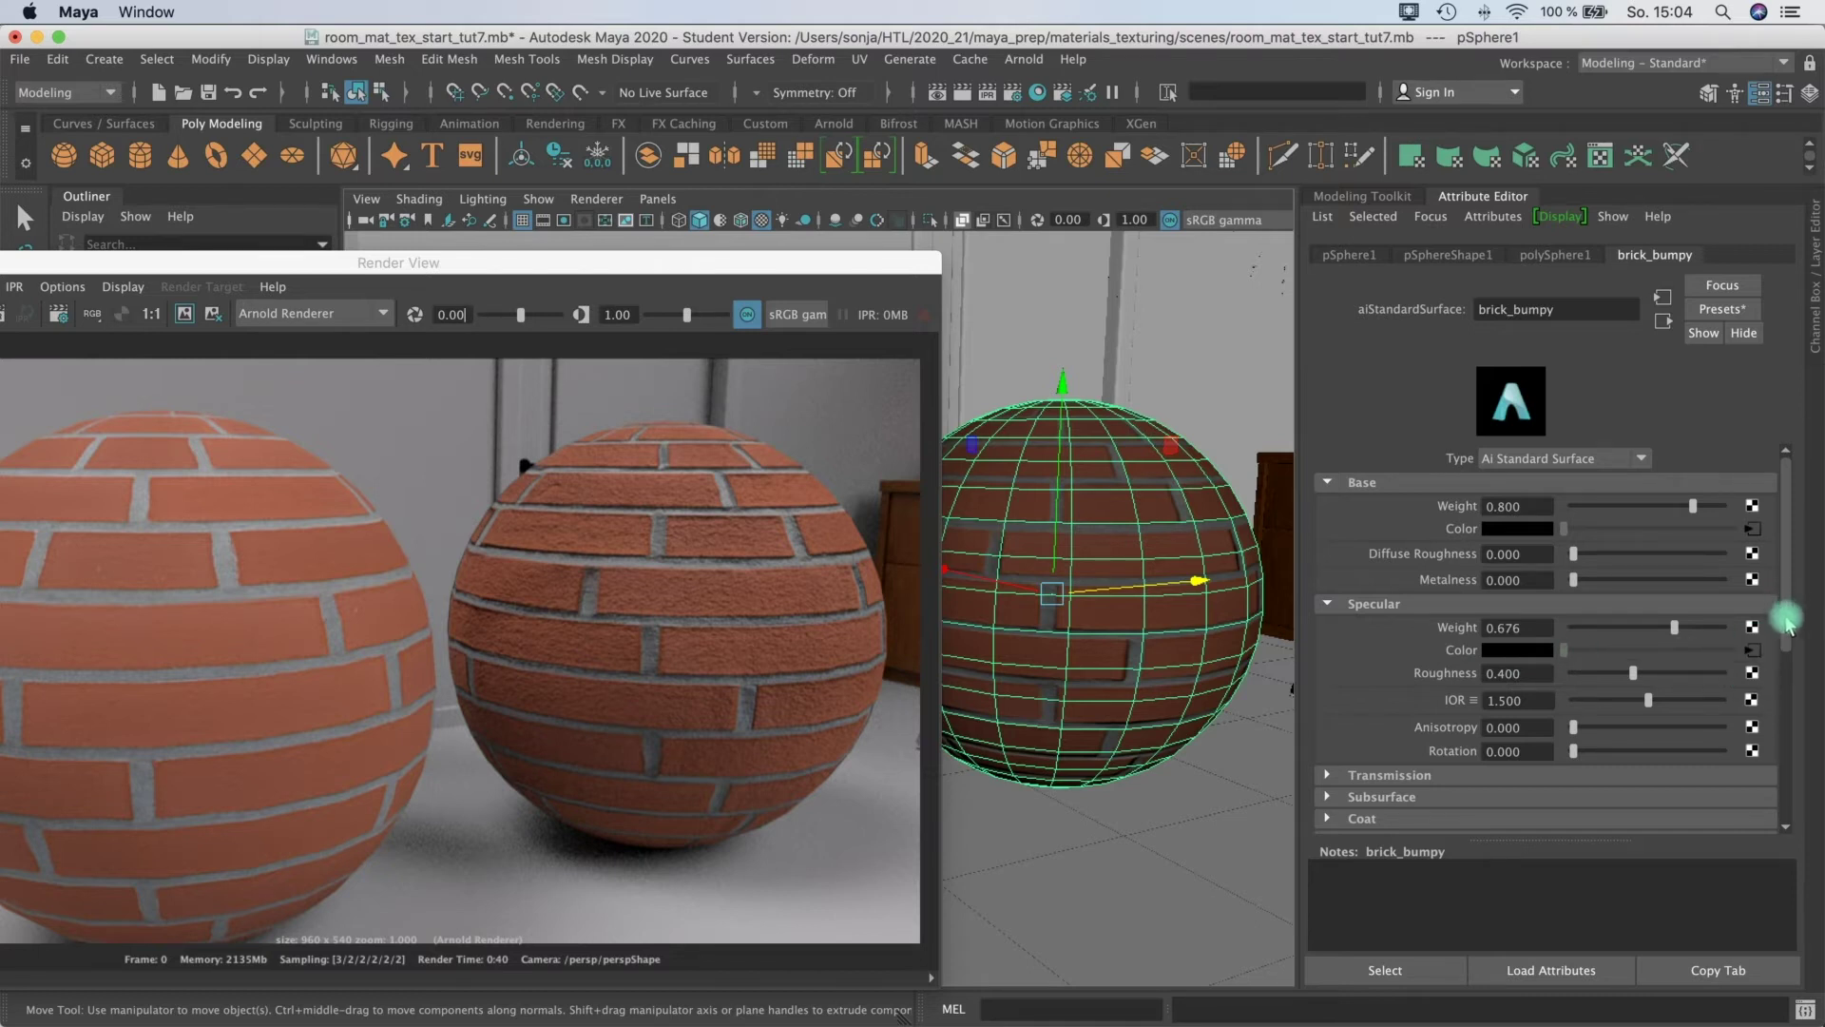
right_click(1462, 663)
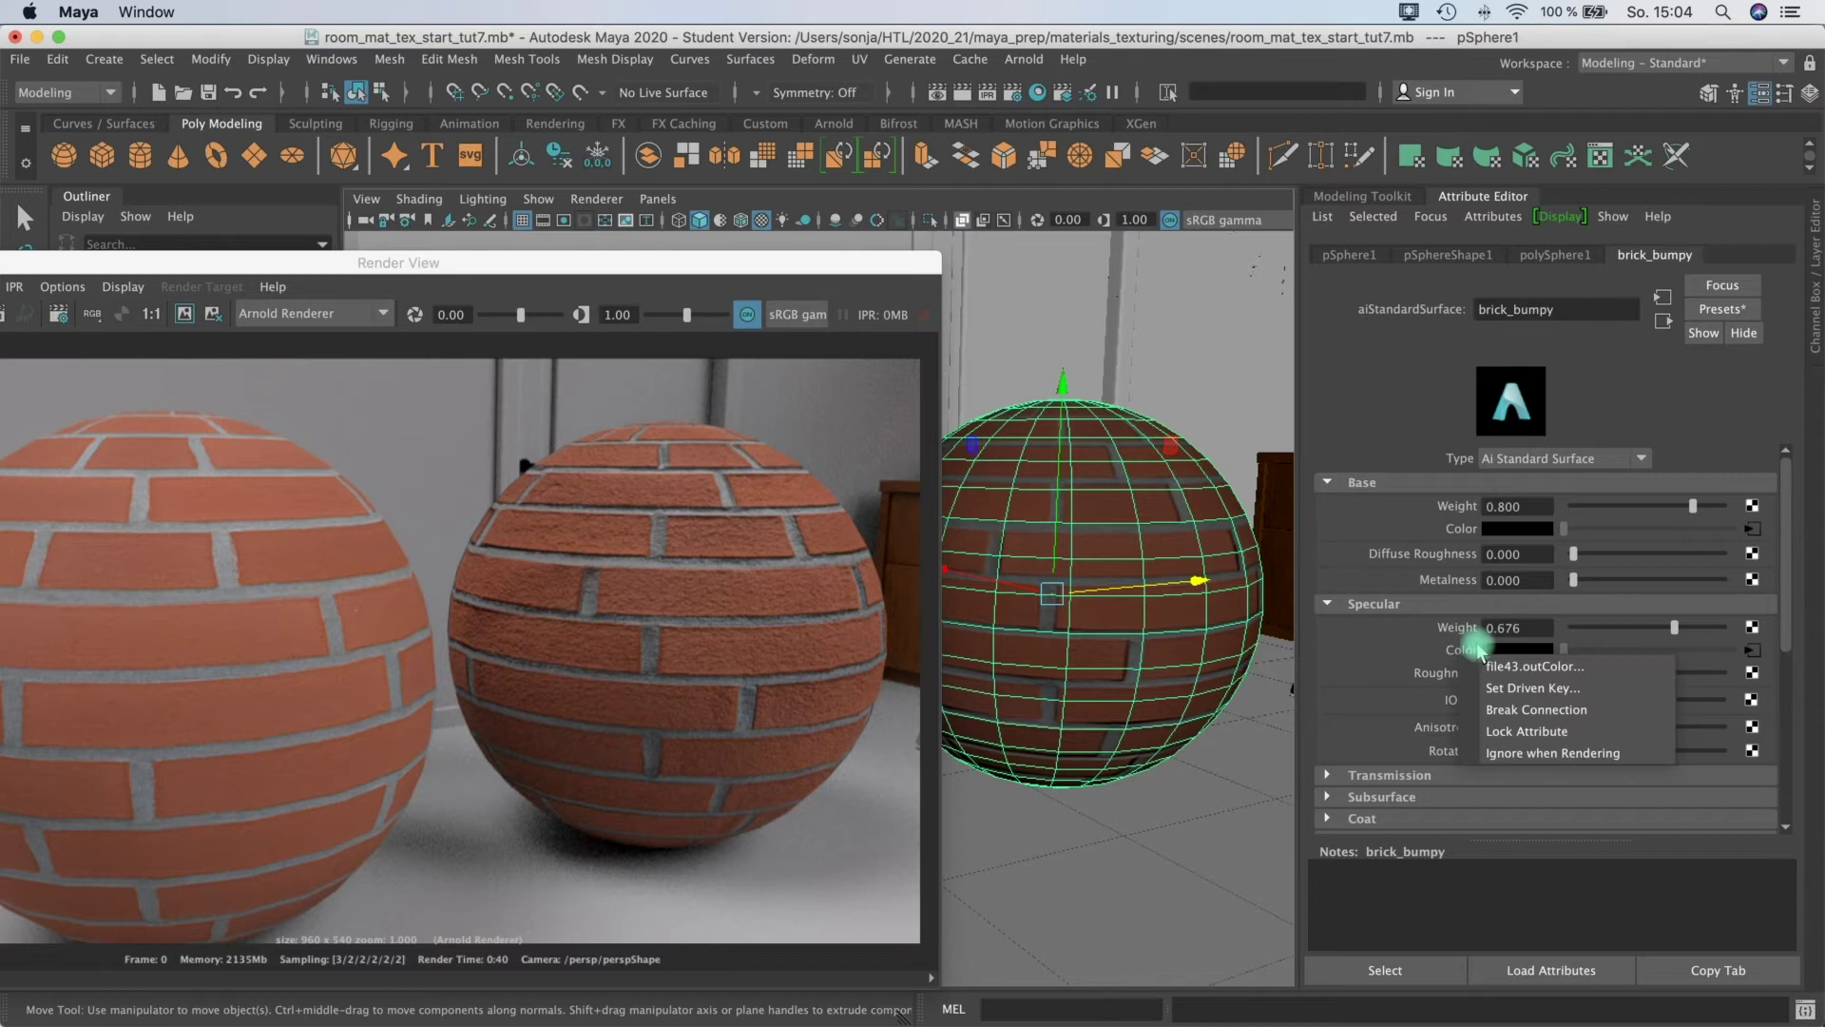
click(1483, 701)
drag(1612, 649, 1687, 653)
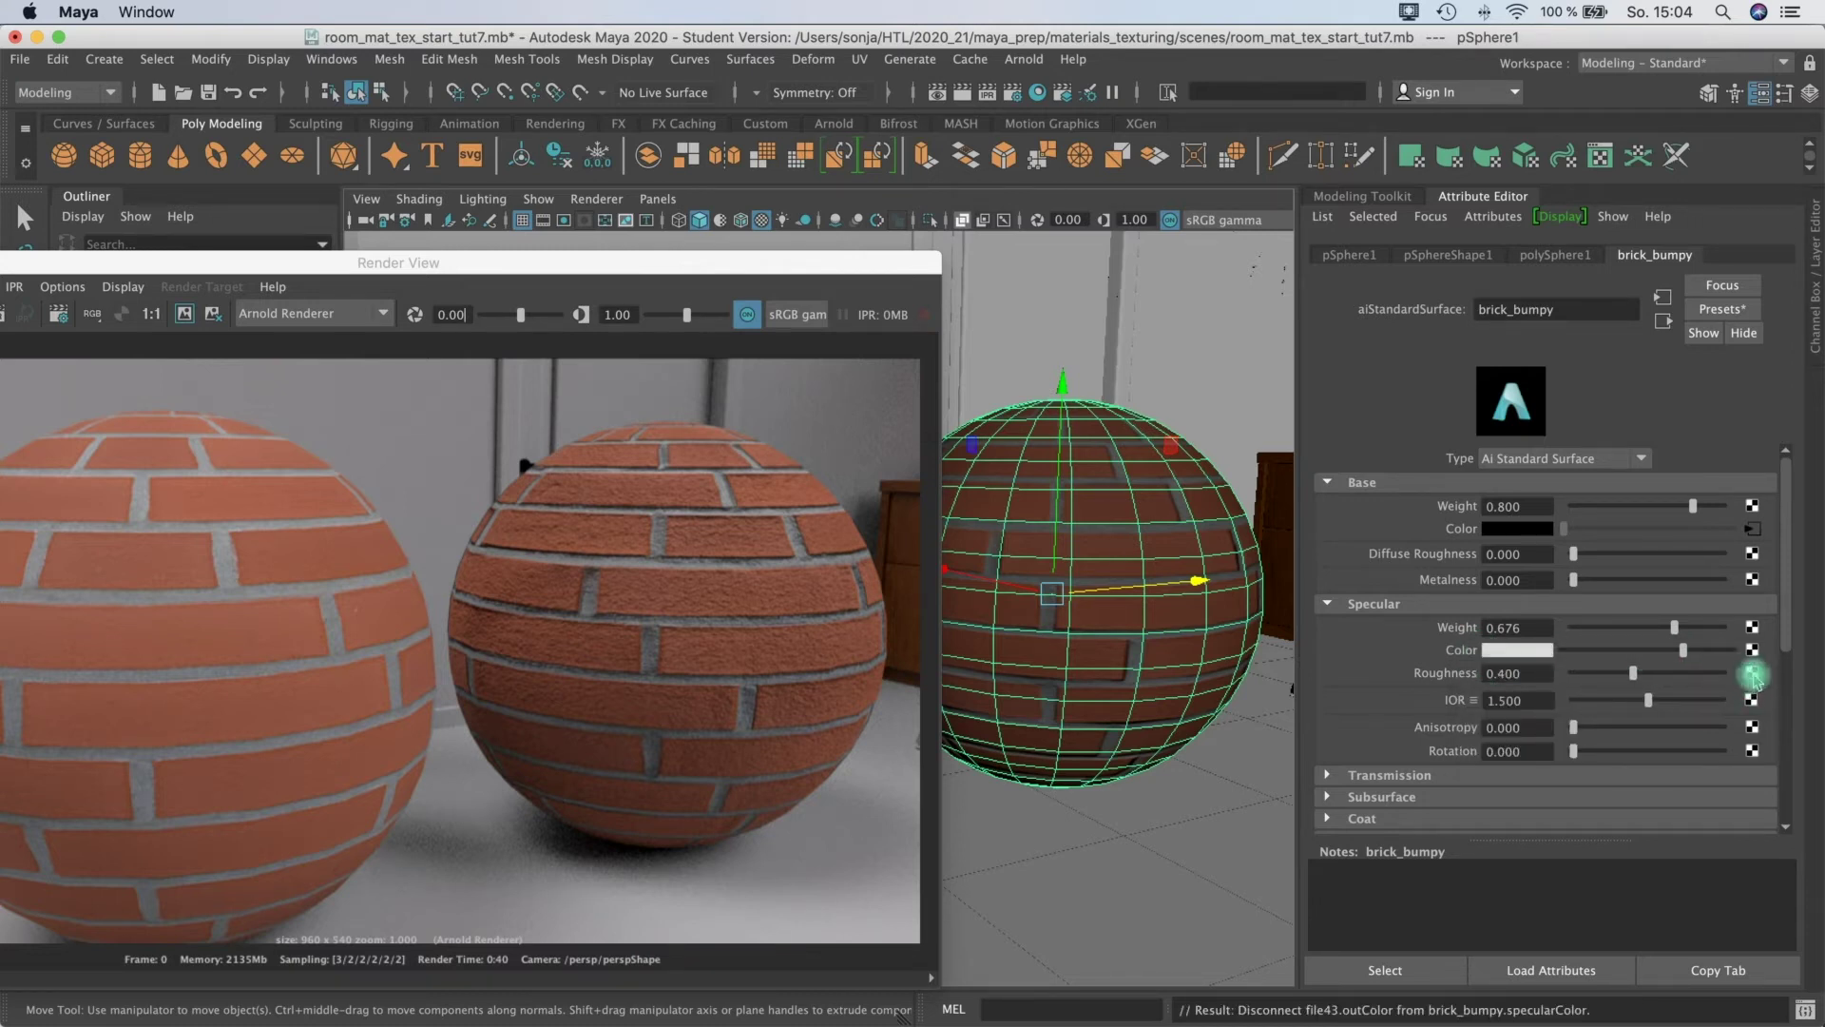
Connect a File texture with Bricks051_4K_Roughness.png to the specular roughness of brick_bumpy.
click(1753, 674)
click(798, 446)
click(1755, 550)
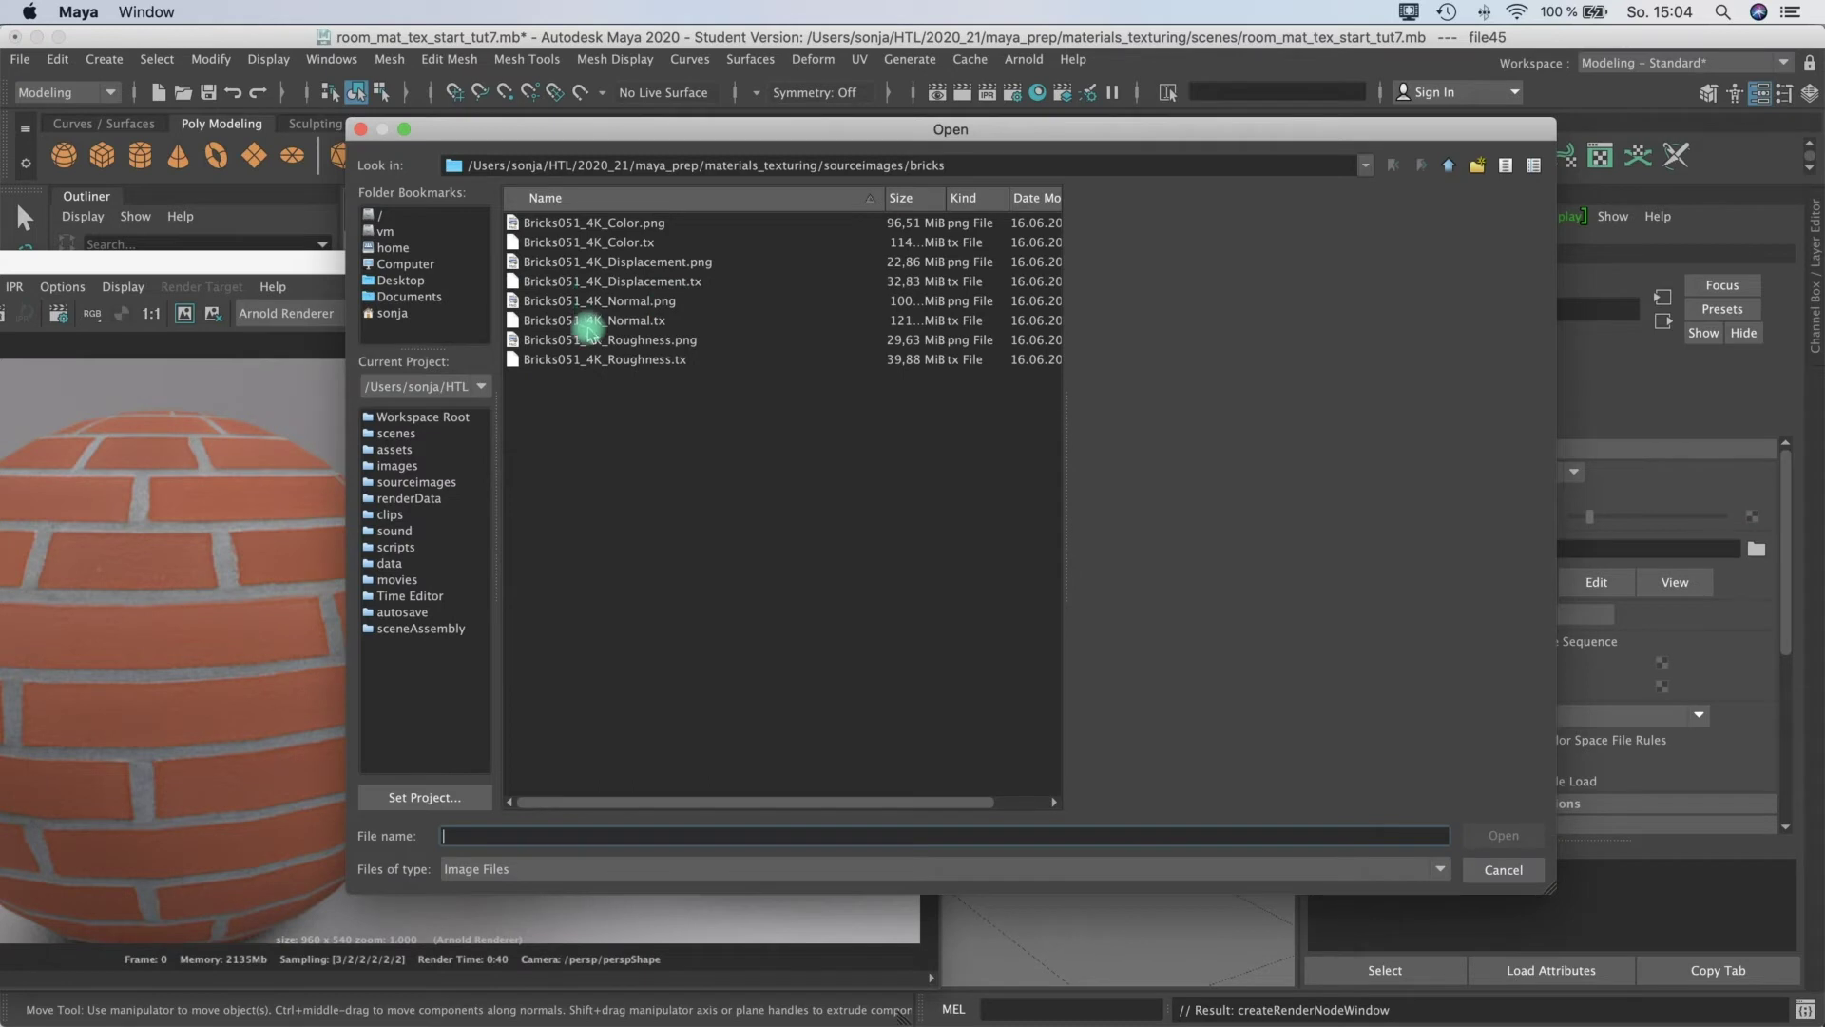
click(596, 340)
click(1502, 834)
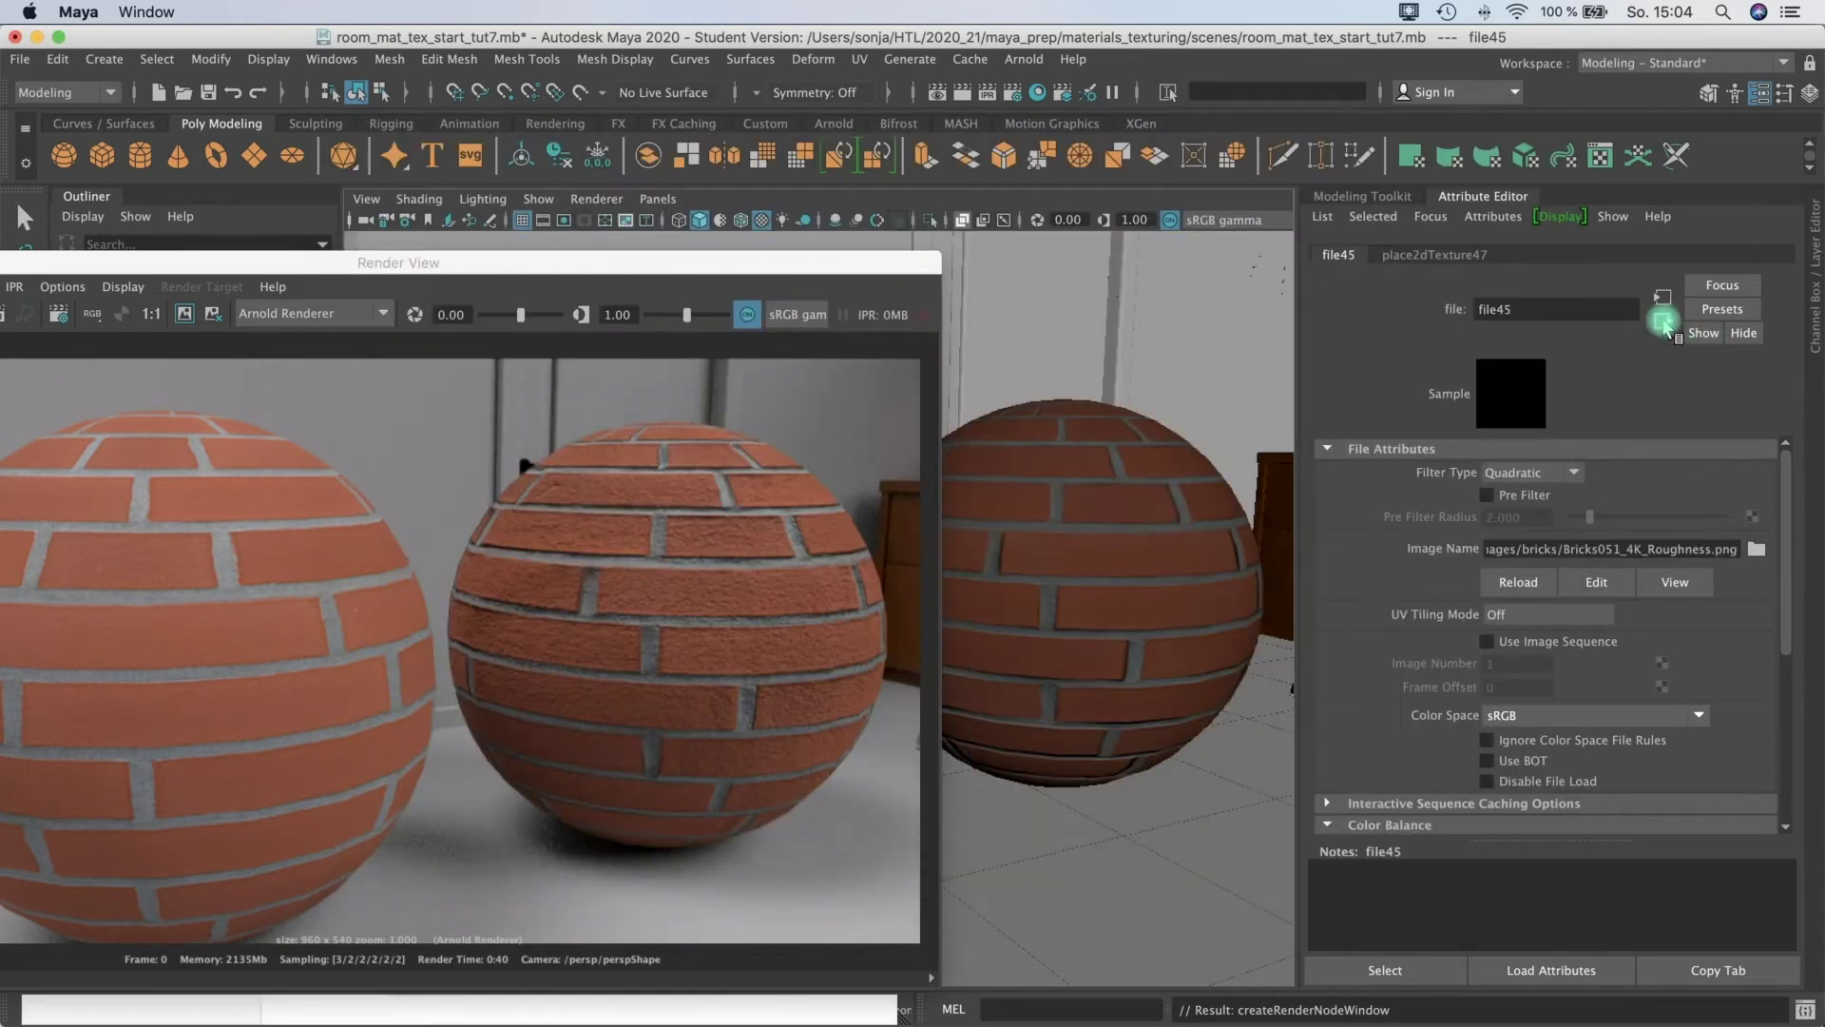
Replace brick_bumpy's bump mapping image with Bricks051_4K_Normal.png and open the Bump Depth value of its bump node.
click(1662, 323)
drag(1781, 611, 1781, 785)
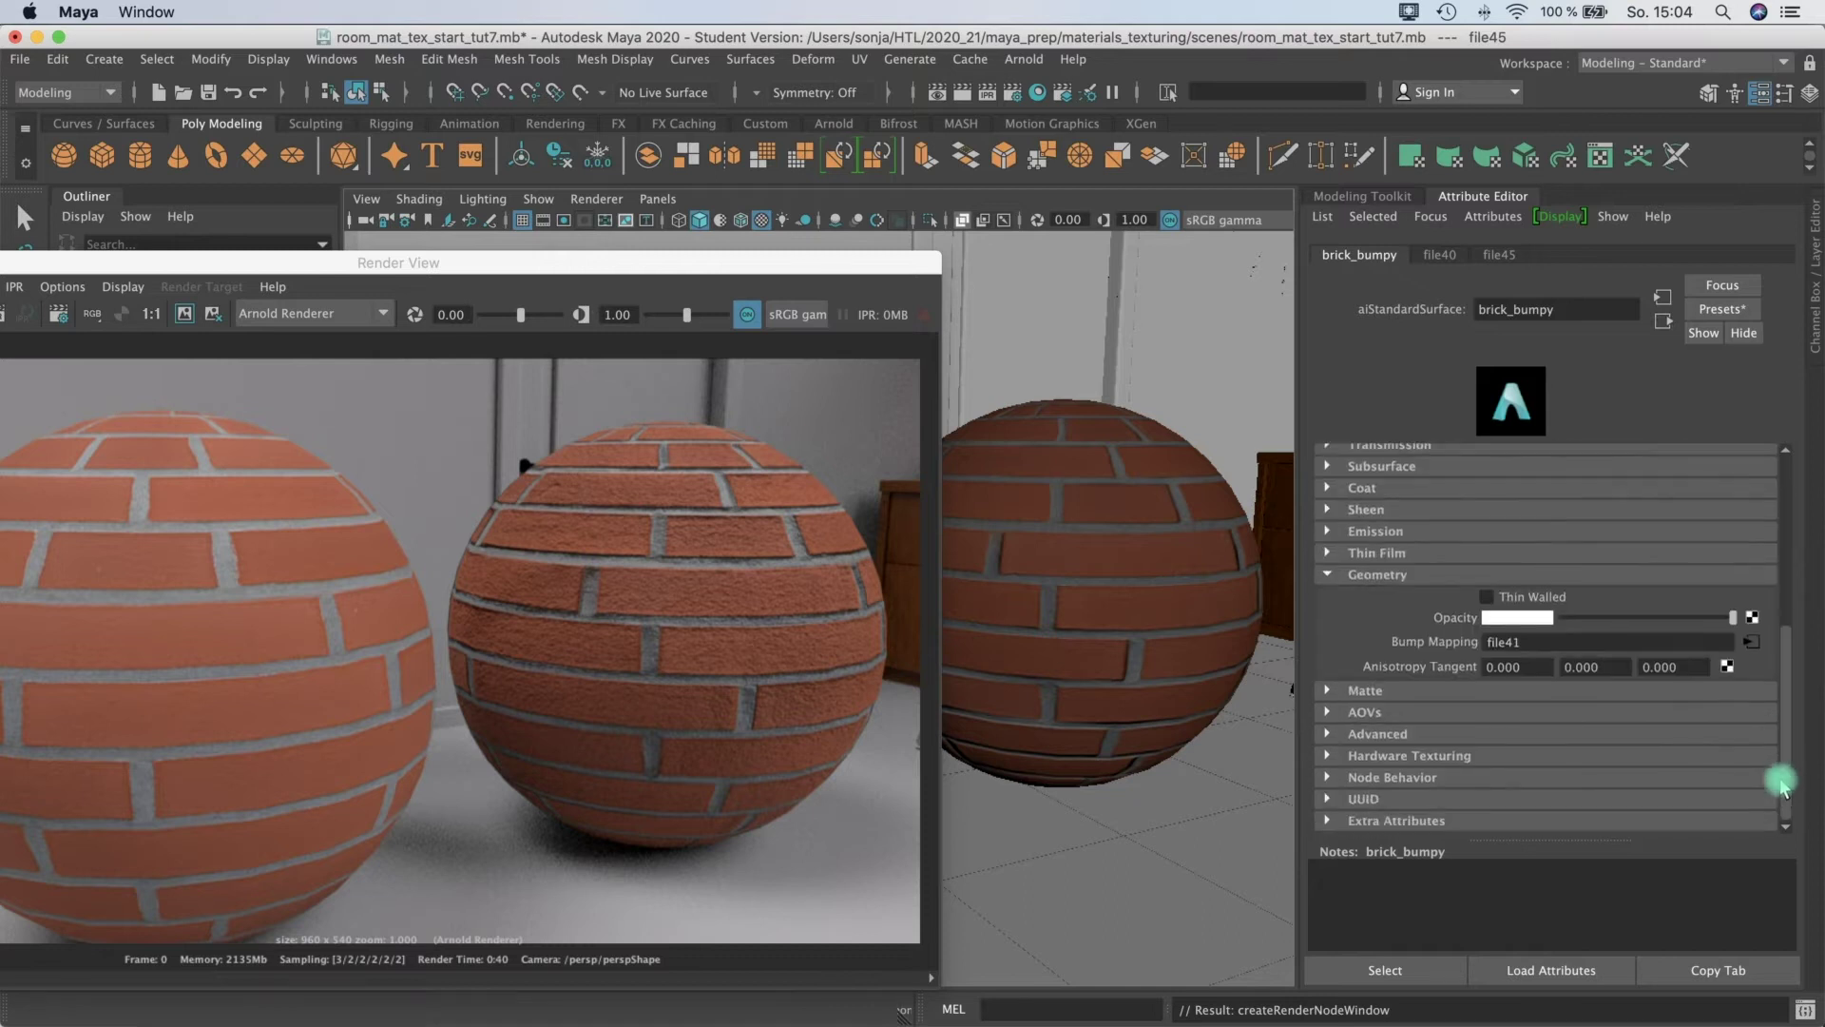
click(1754, 644)
drag(1634, 548, 1760, 556)
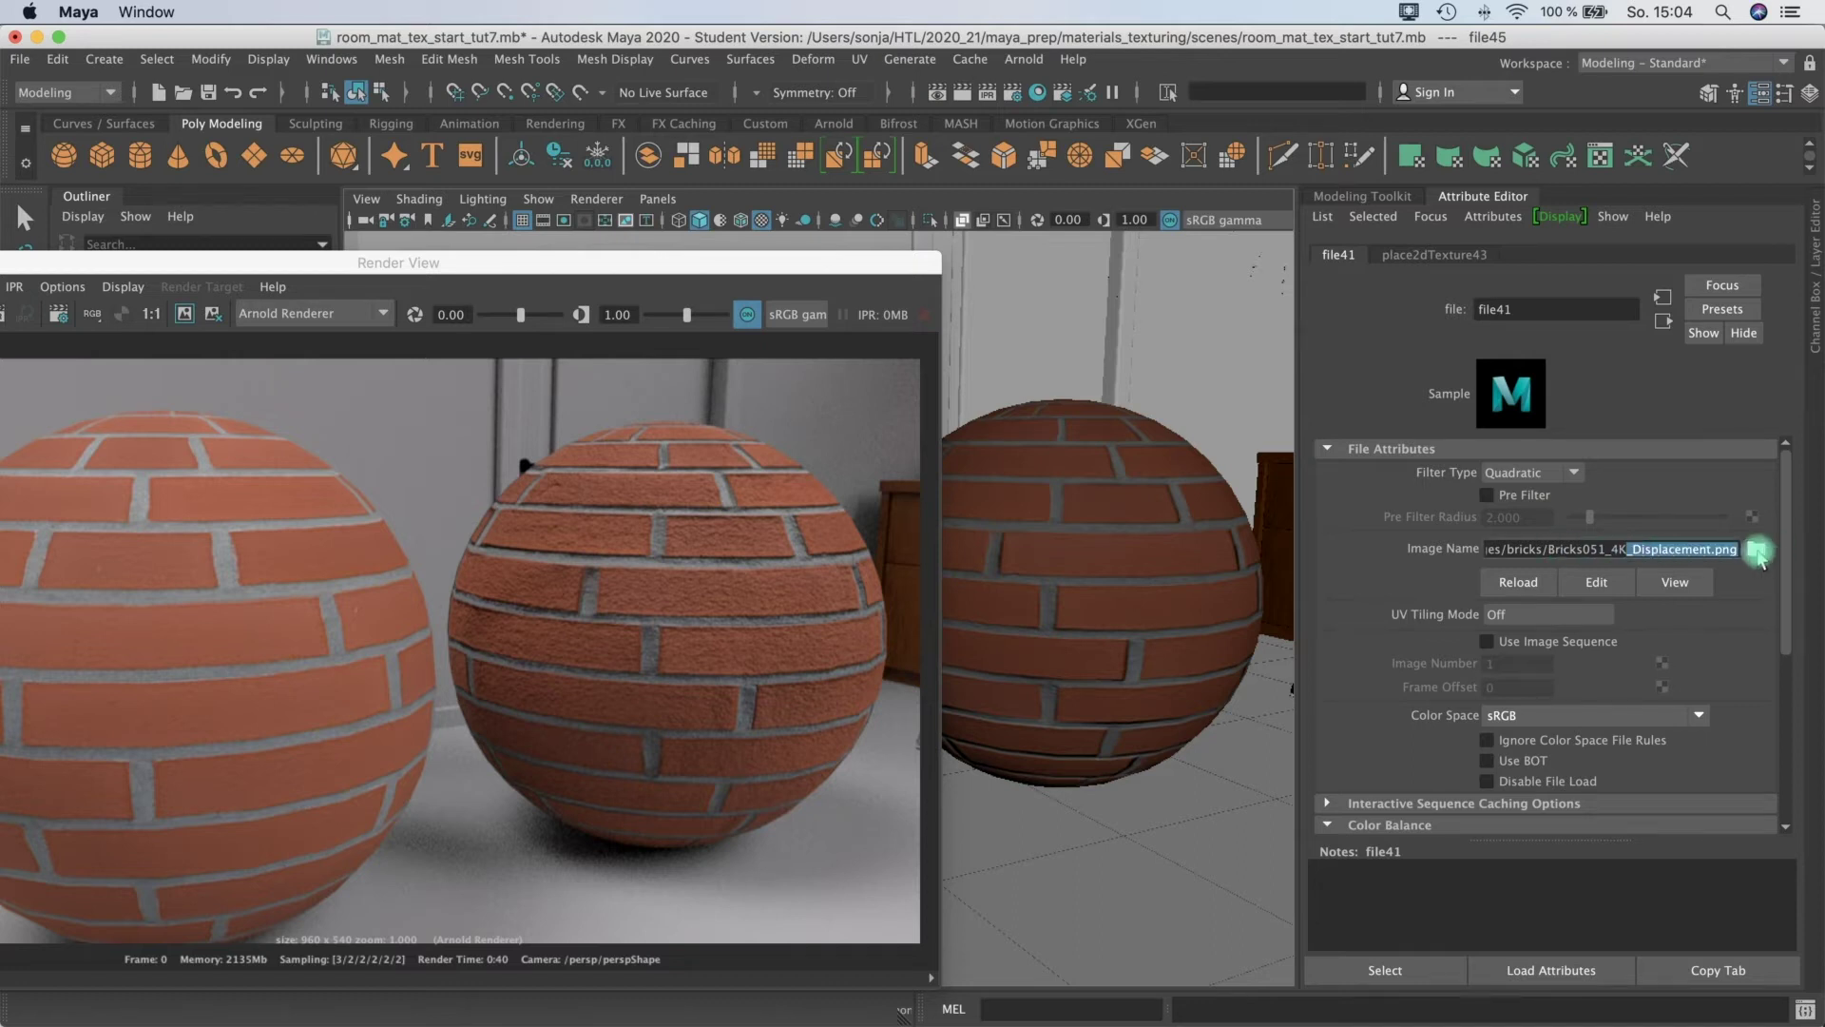
click(1757, 550)
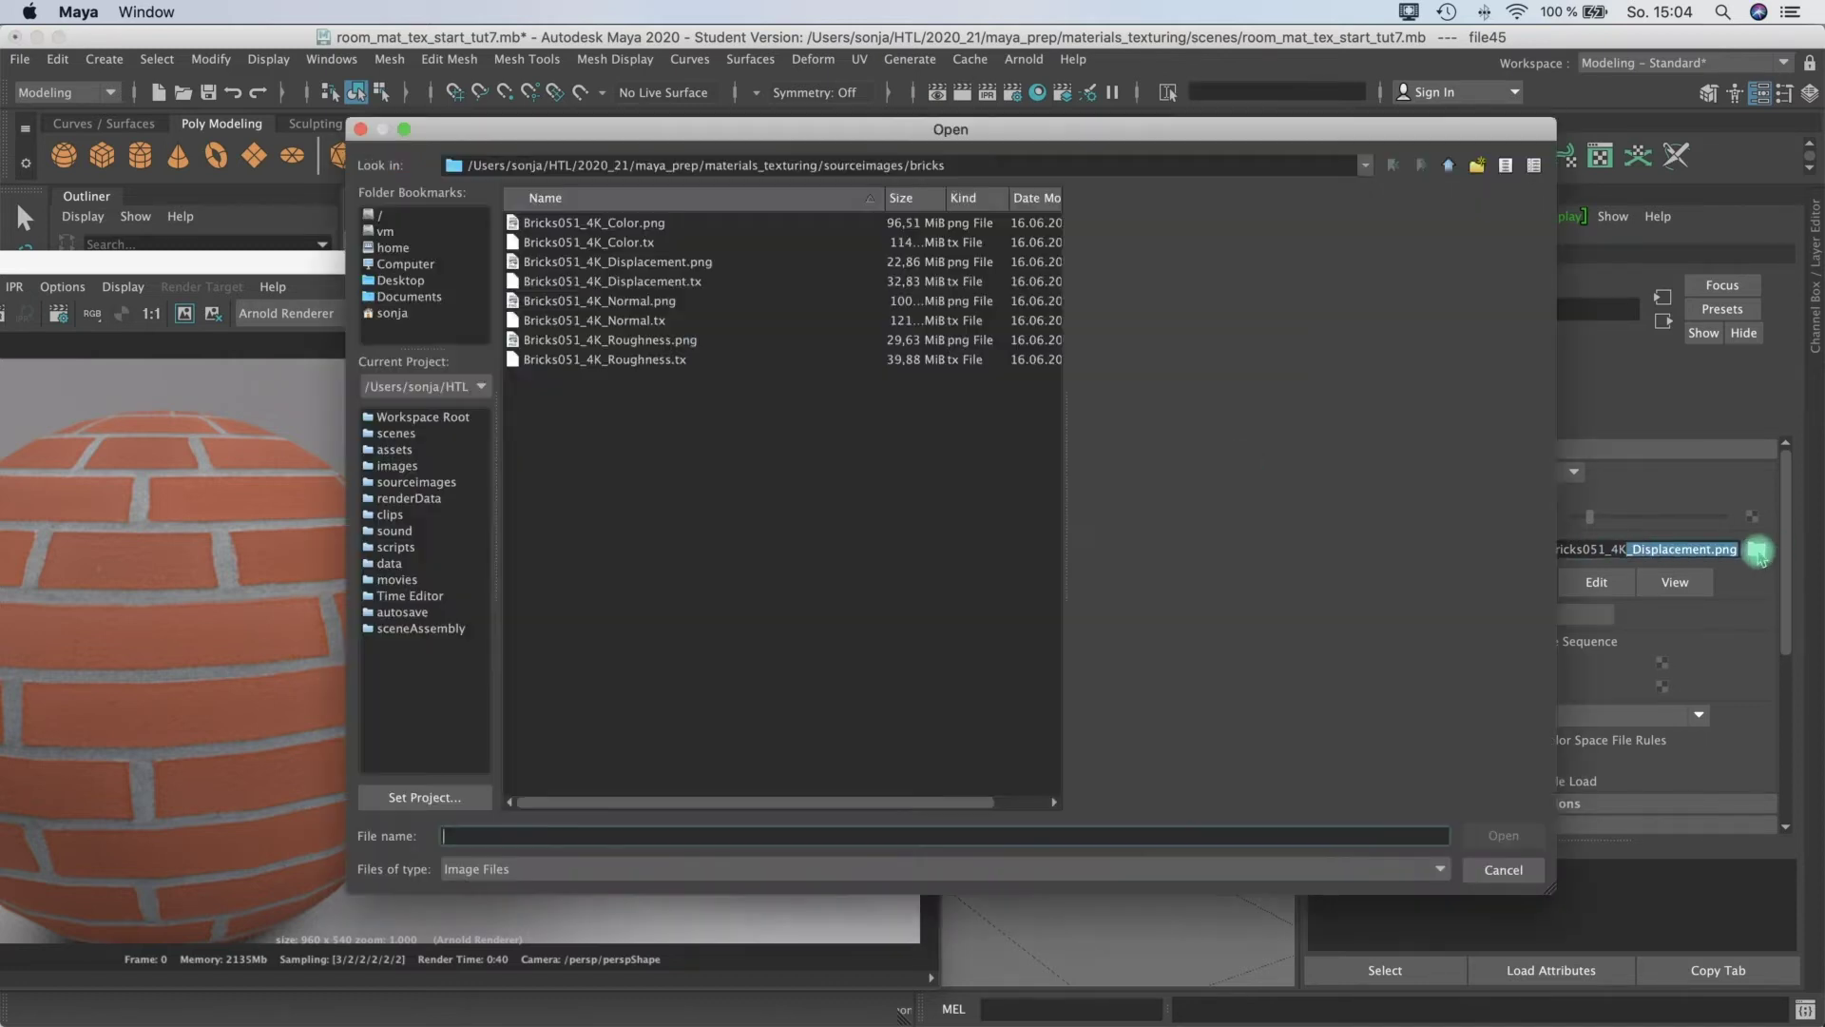
click(601, 301)
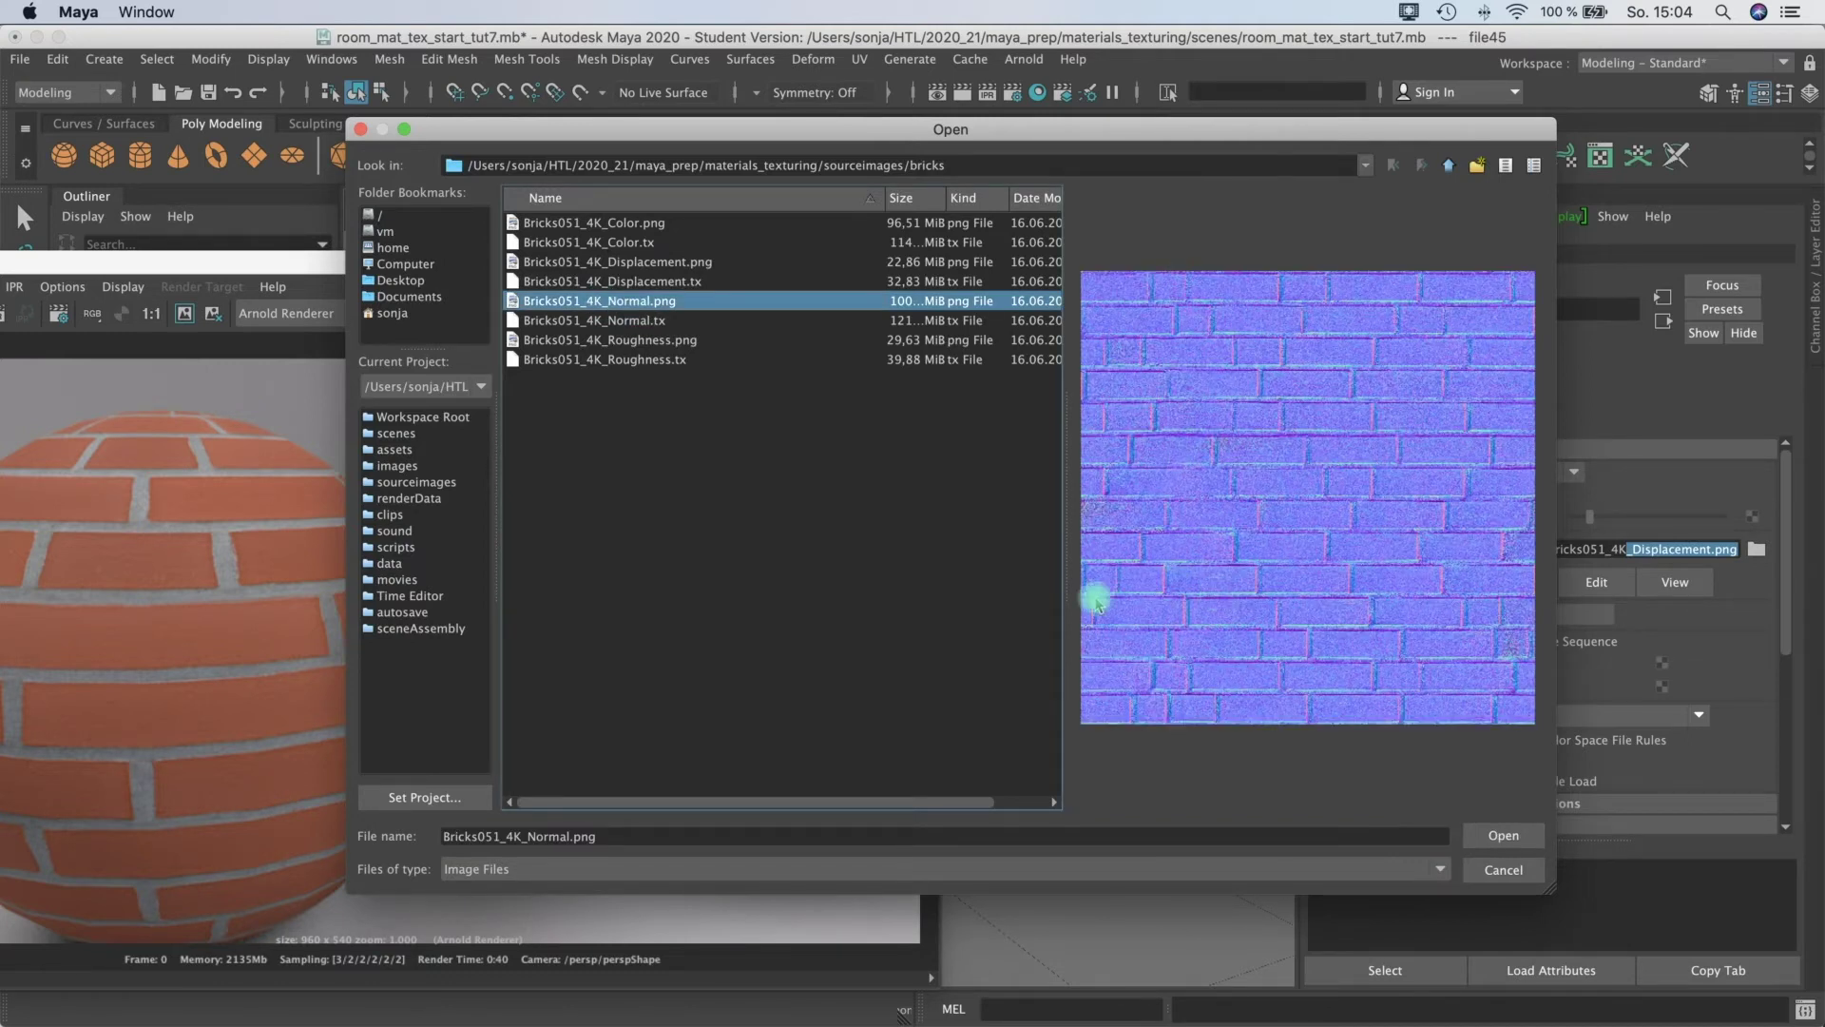
click(1502, 840)
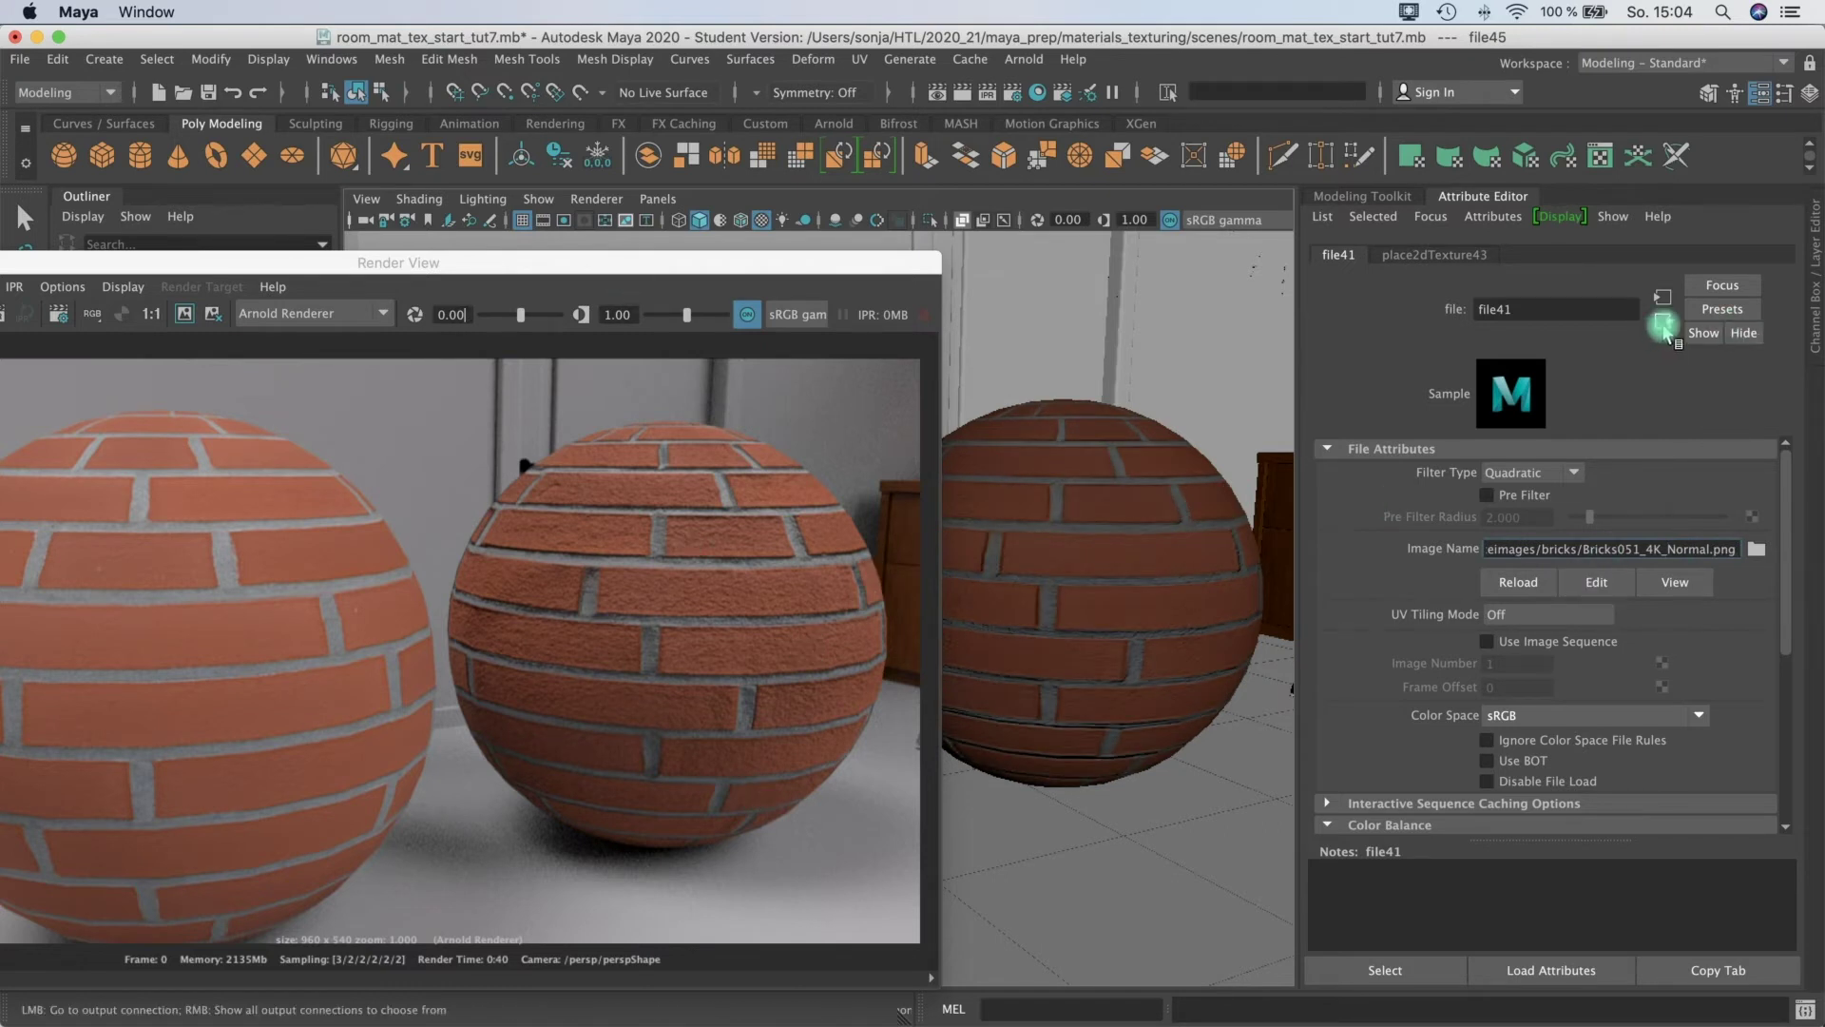
click(1663, 322)
double_click(1502, 496)
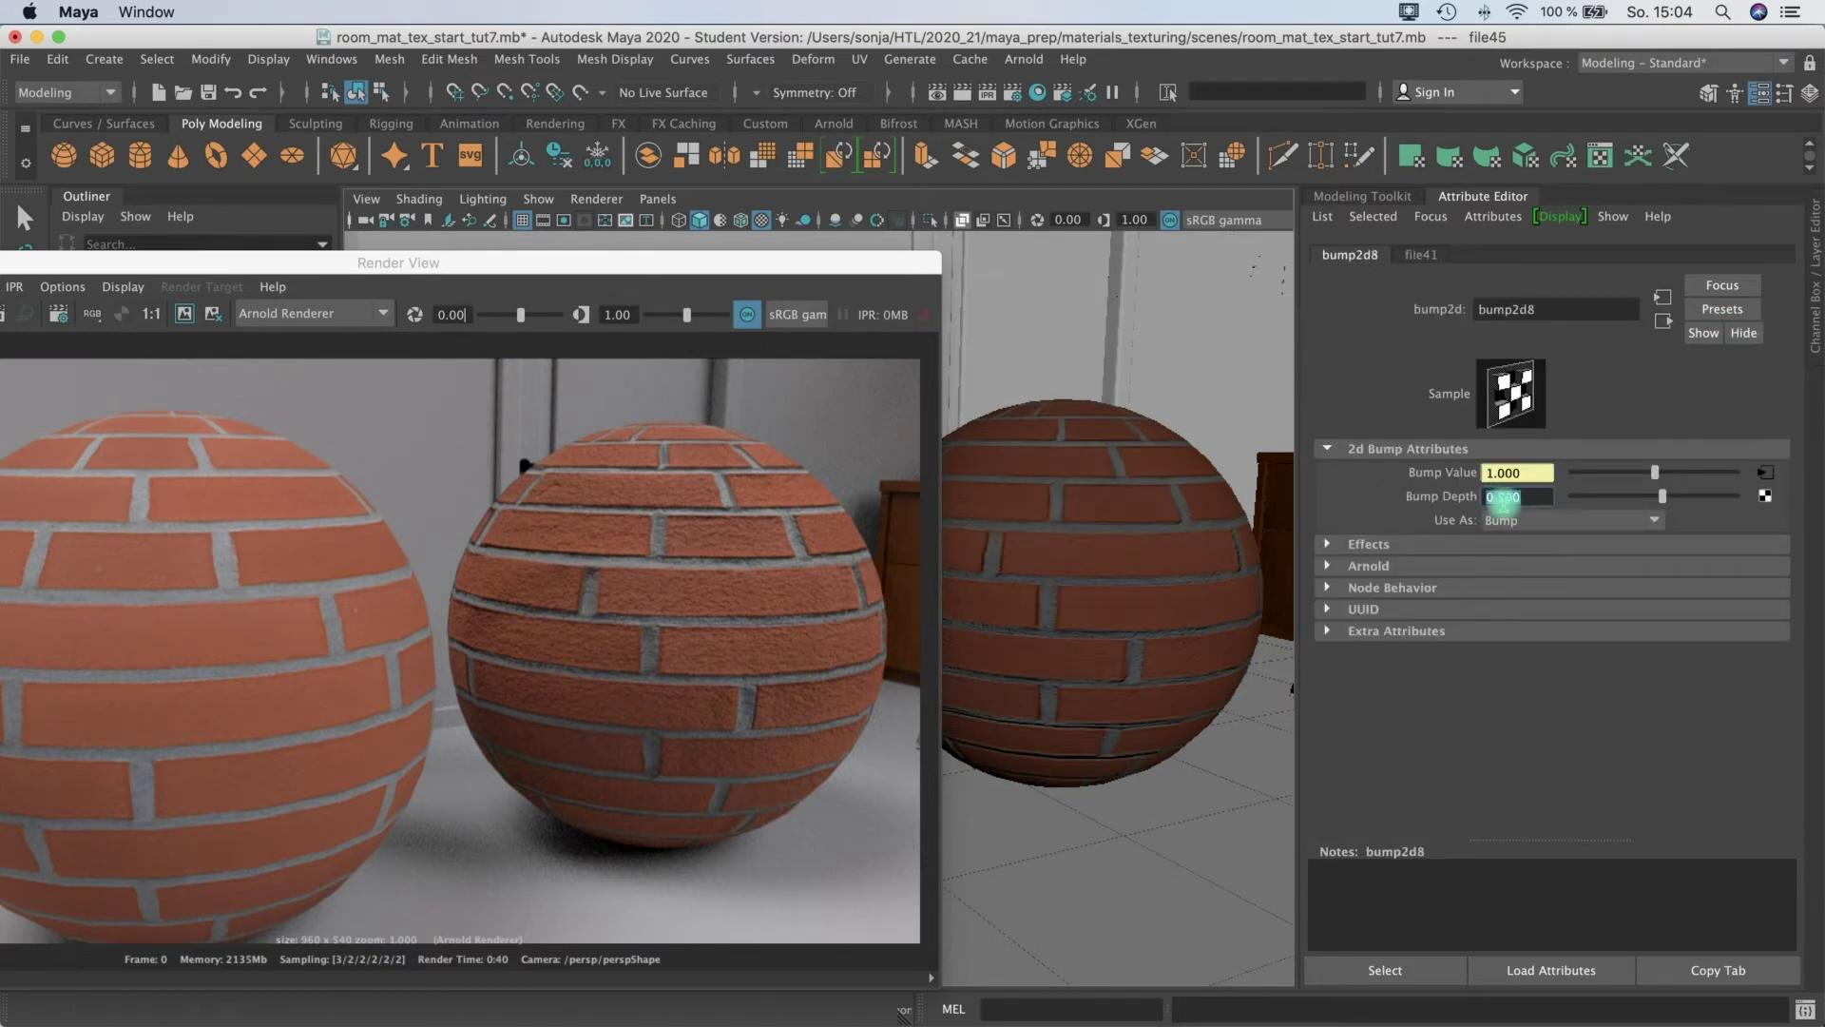
Select pSphere2, minimise the Render View and bring up the specular attributes of its brick_displacement material.
drag(599, 264, 855, 275)
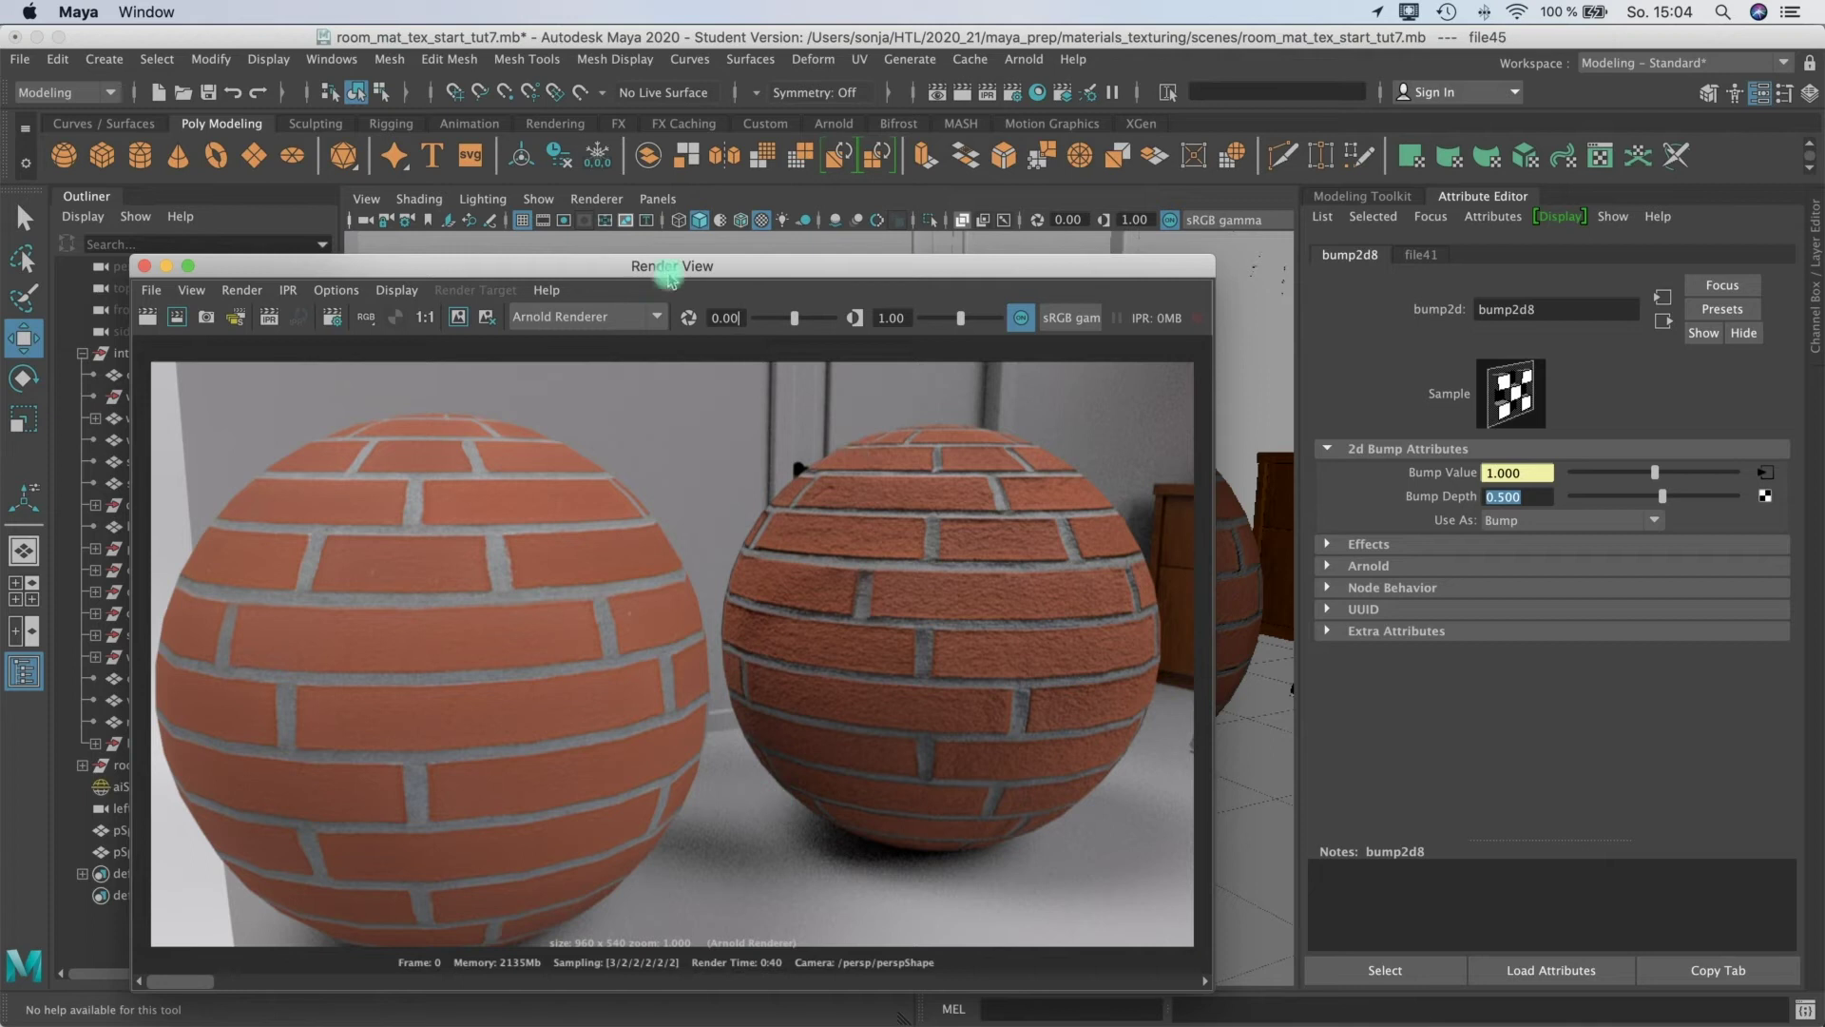
drag(670, 277, 582, 526)
click(599, 424)
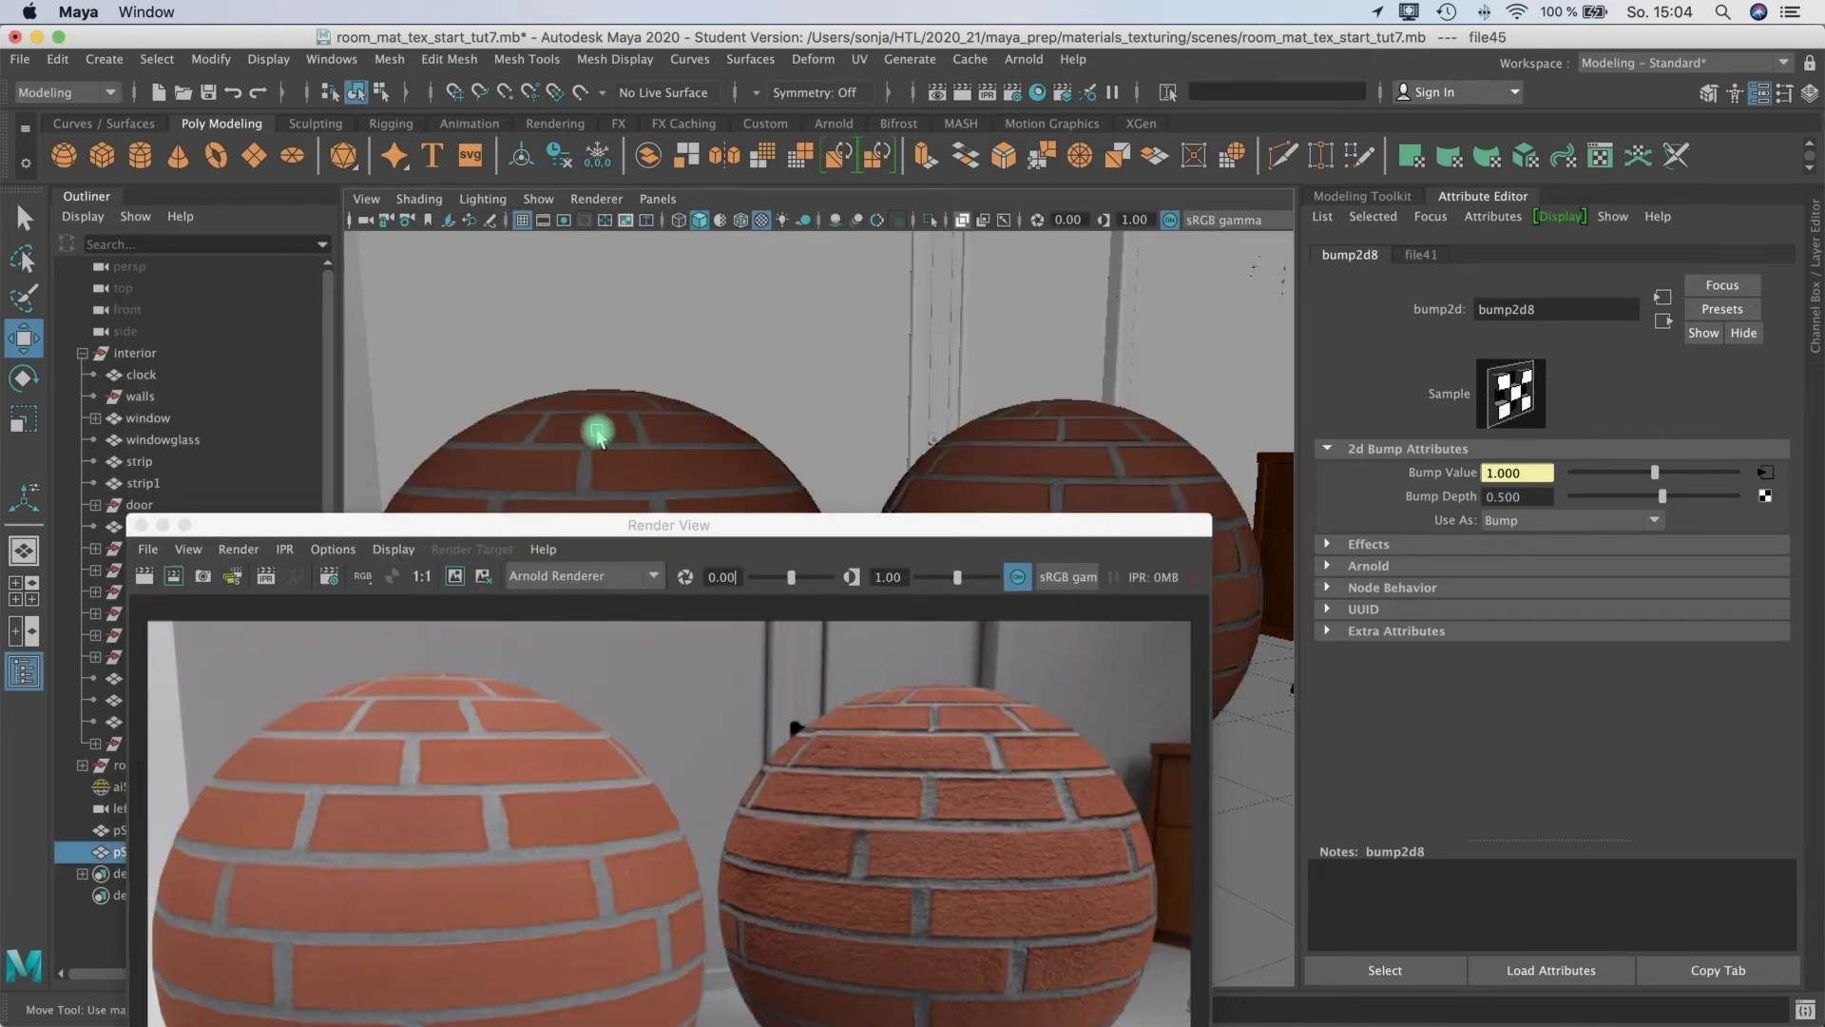
click(654, 541)
drag(644, 539, 716, 265)
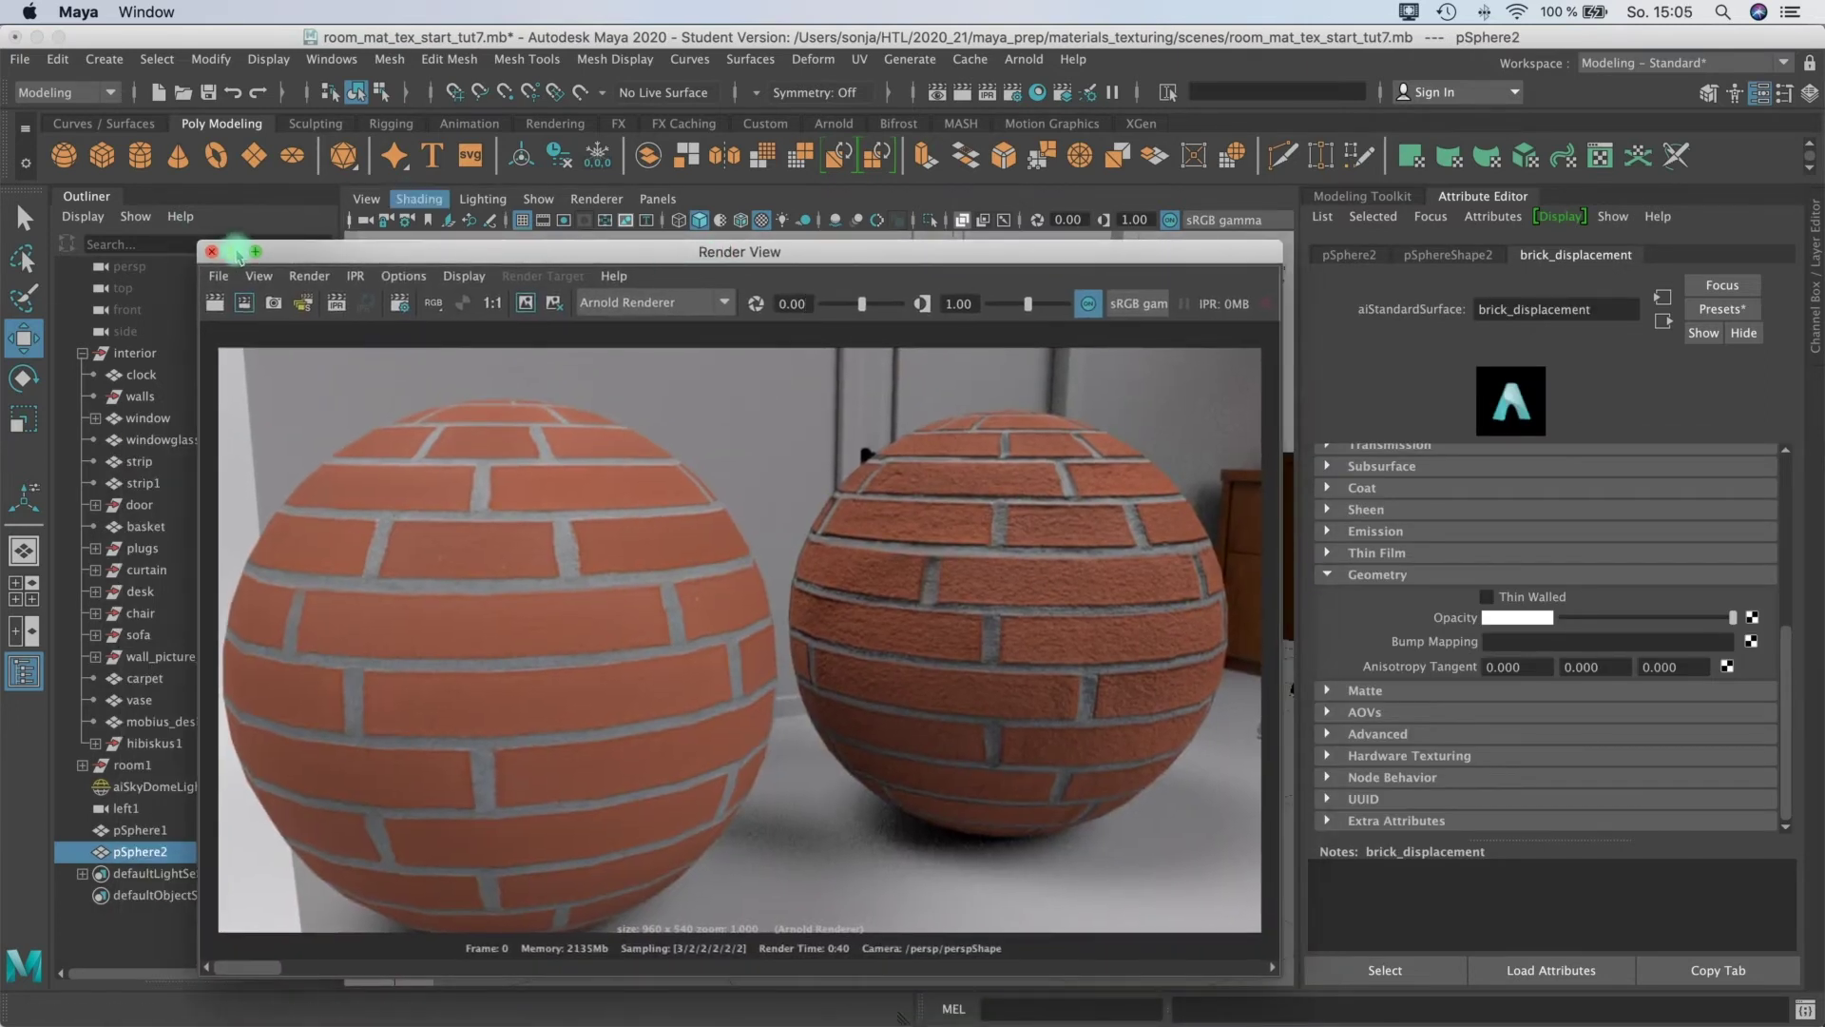
click(234, 252)
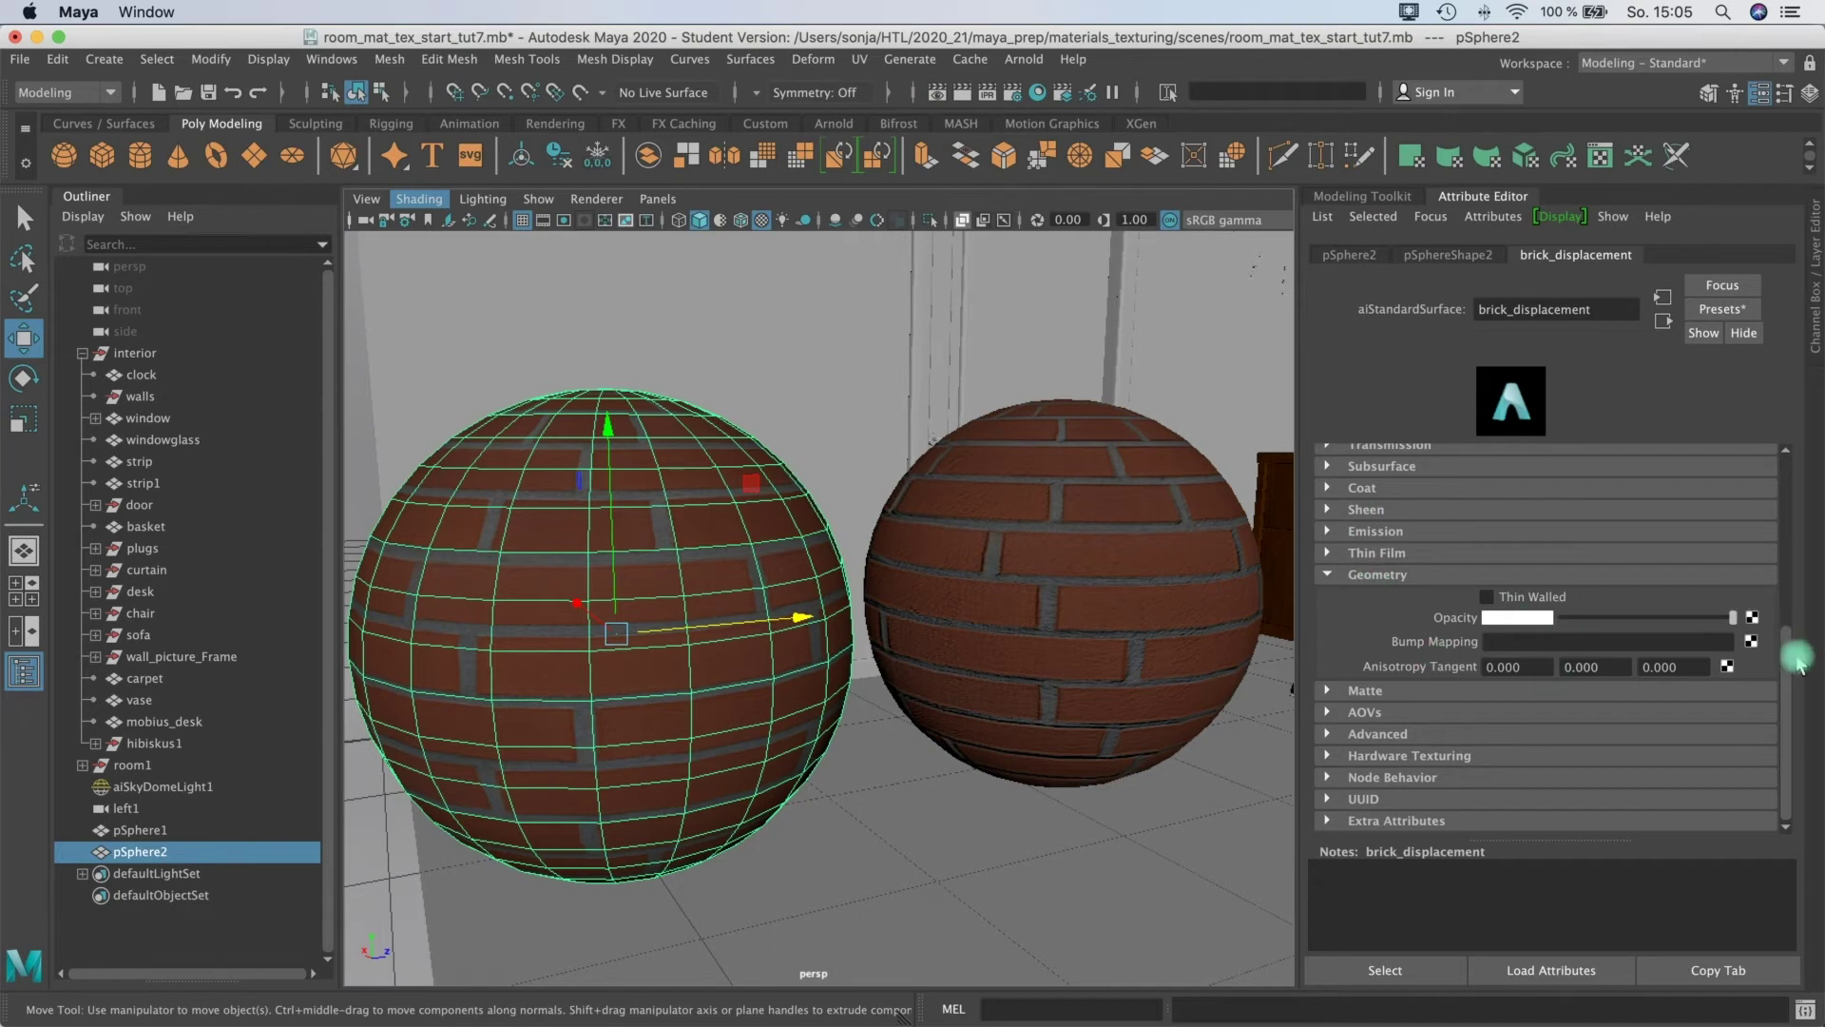
drag(1785, 665, 1805, 549)
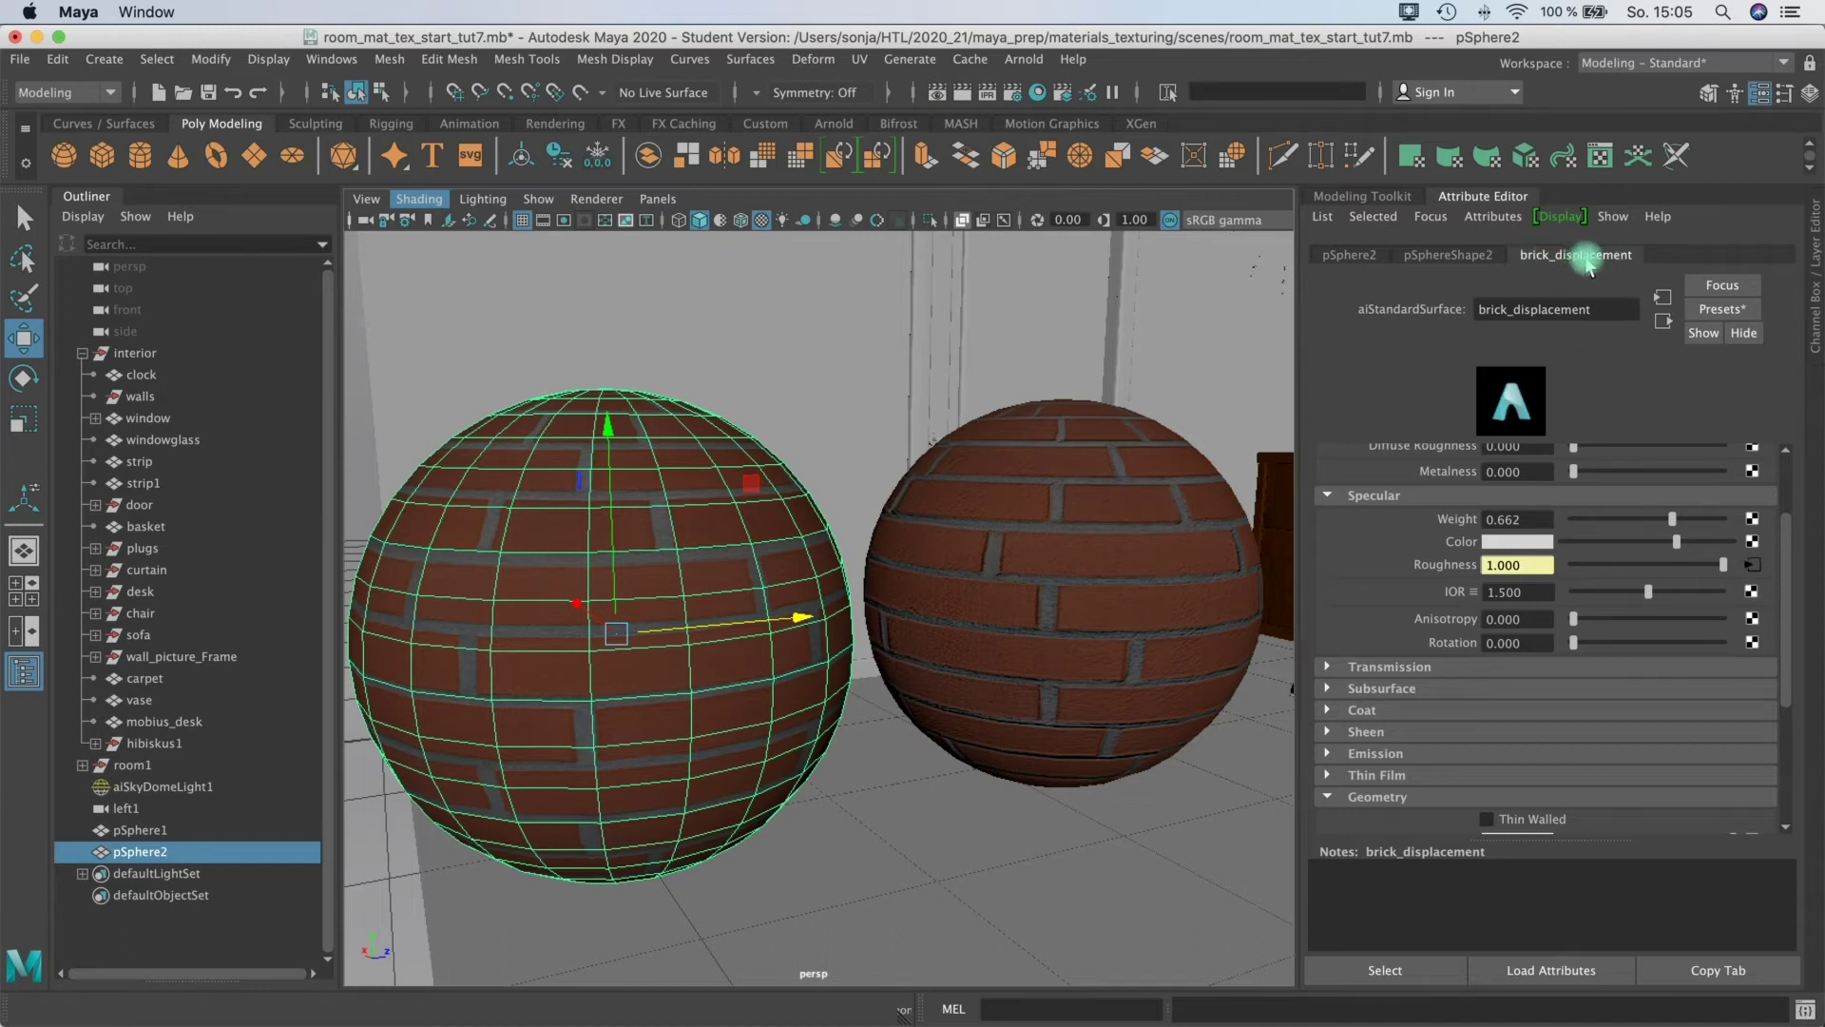
Connect a File texture with Bricks051_4K_Displacement.png as the displacement material of pSphere2's shading group.
click(1664, 323)
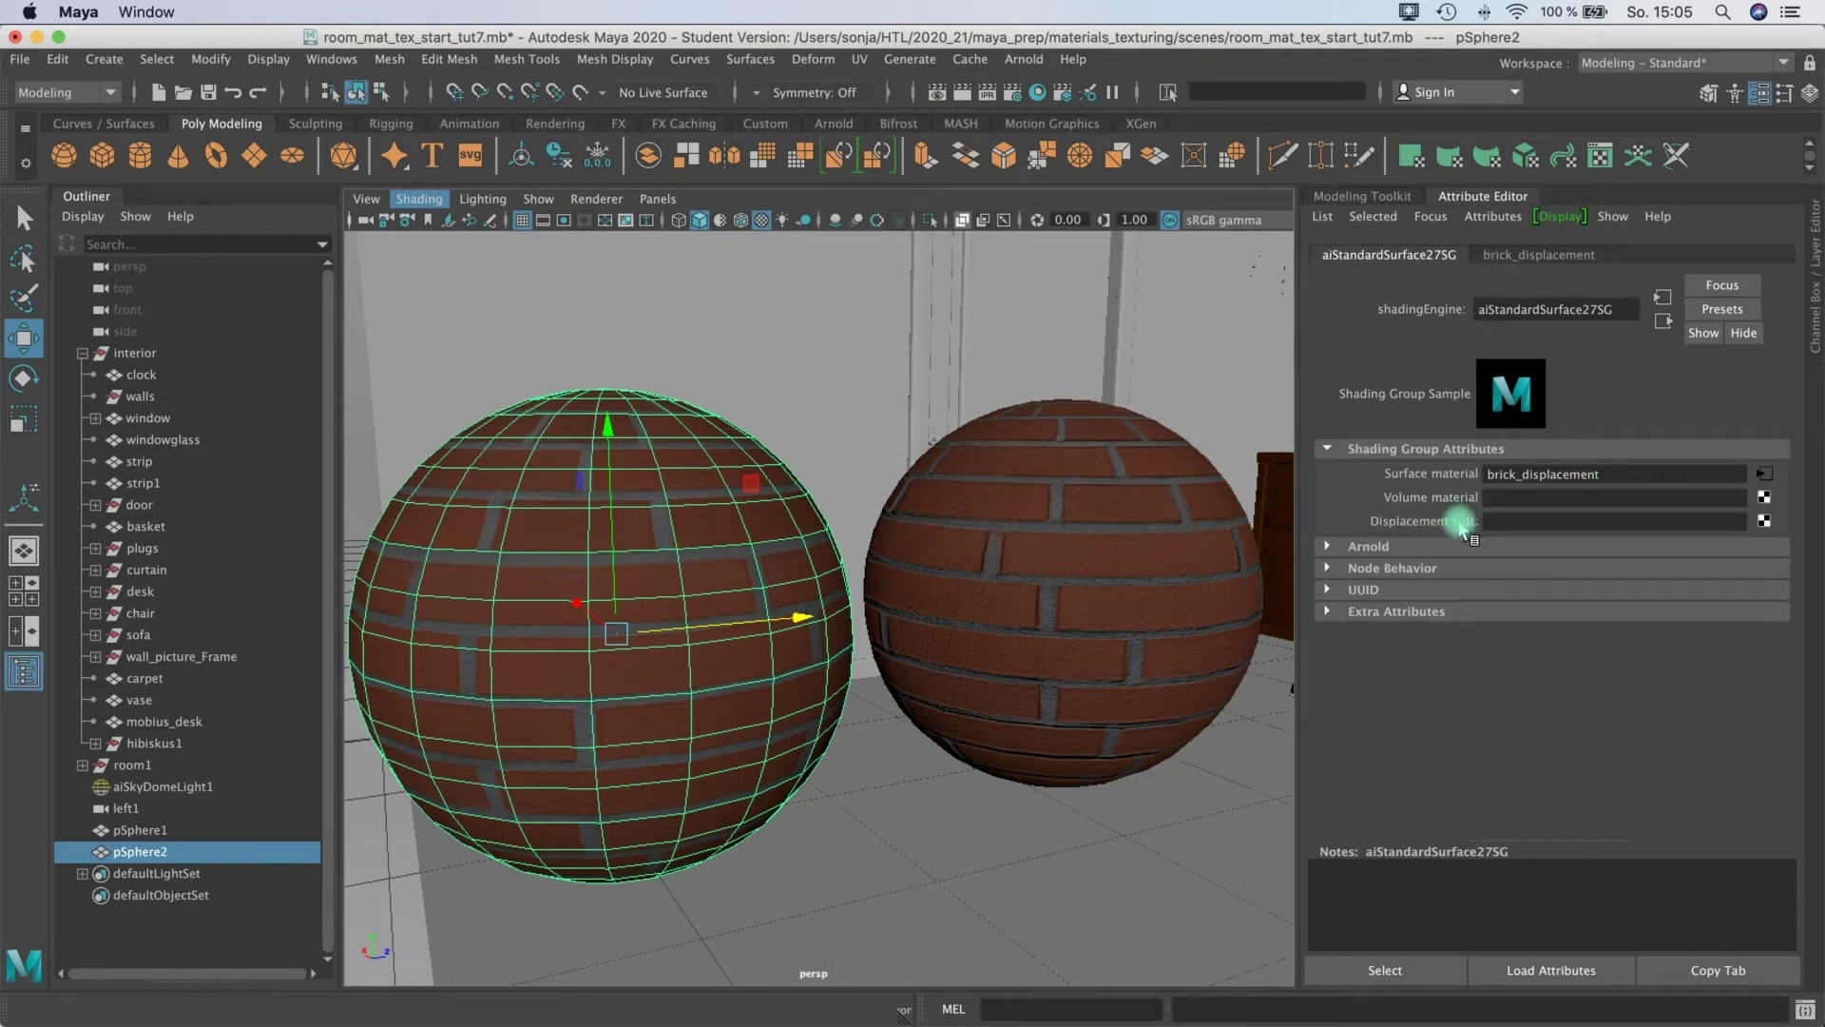
click(1763, 521)
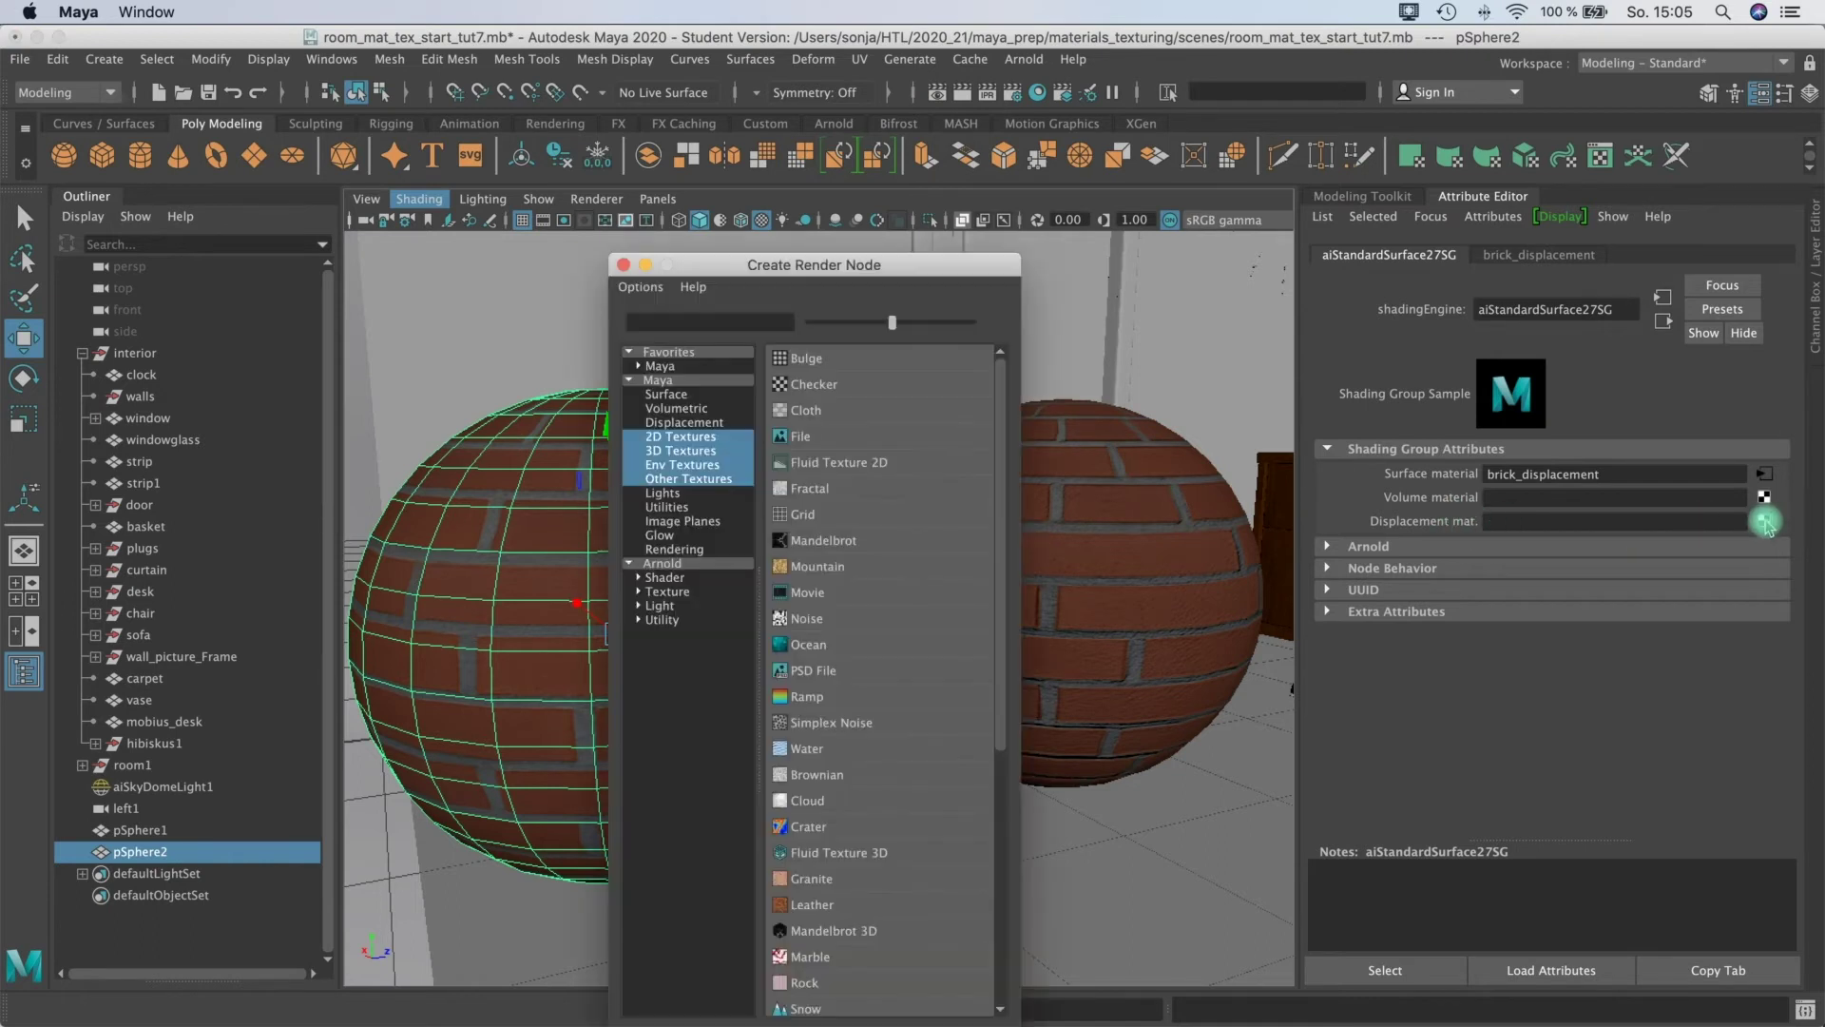
click(799, 437)
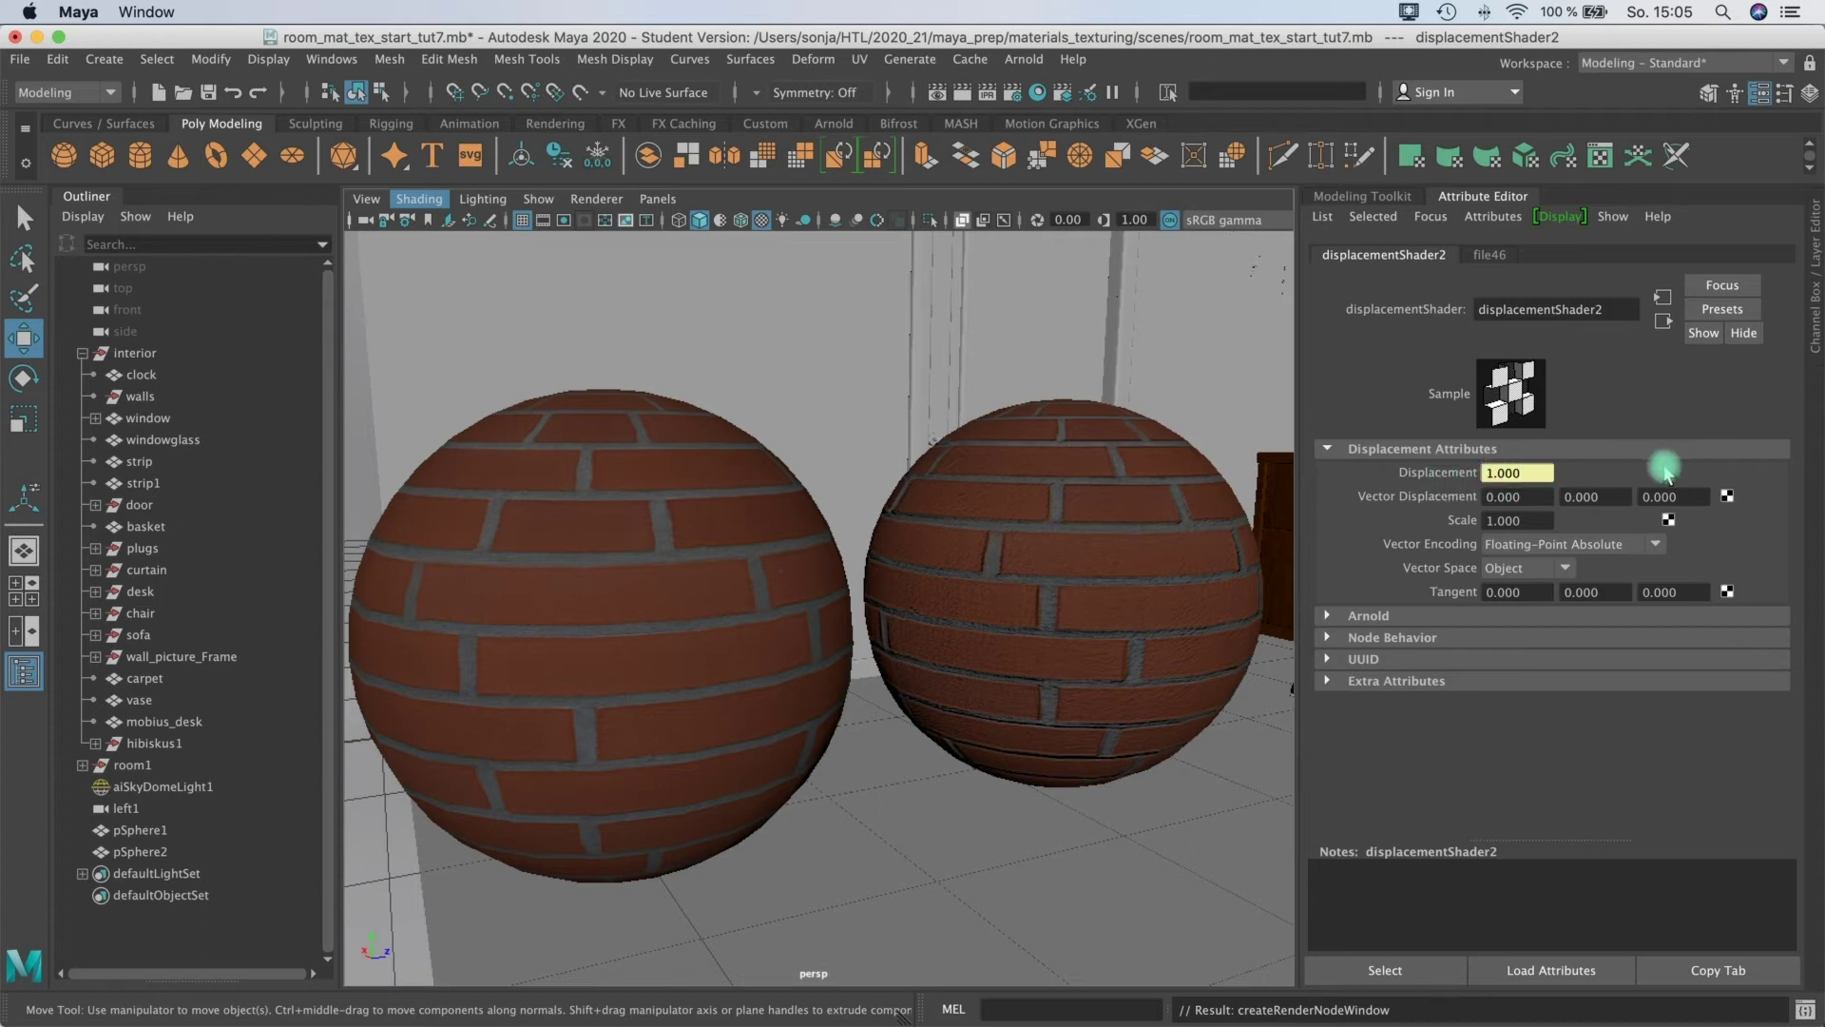
click(1672, 473)
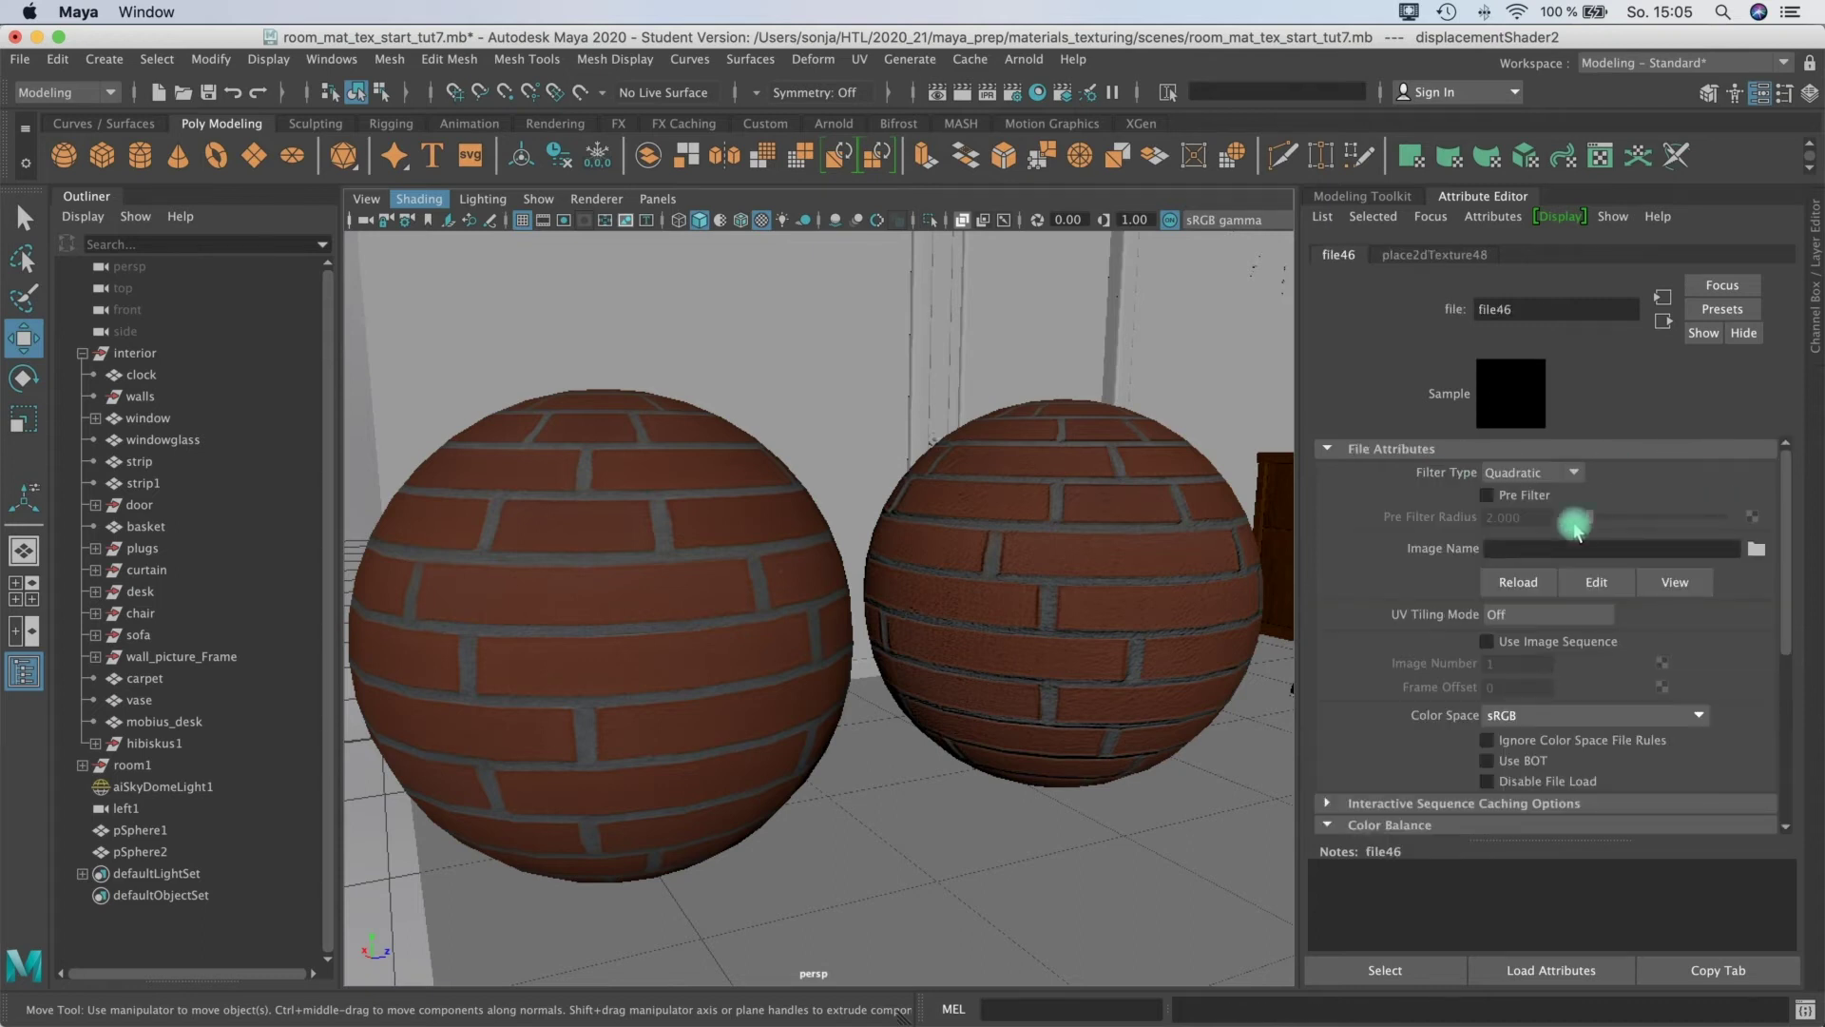
click(1756, 551)
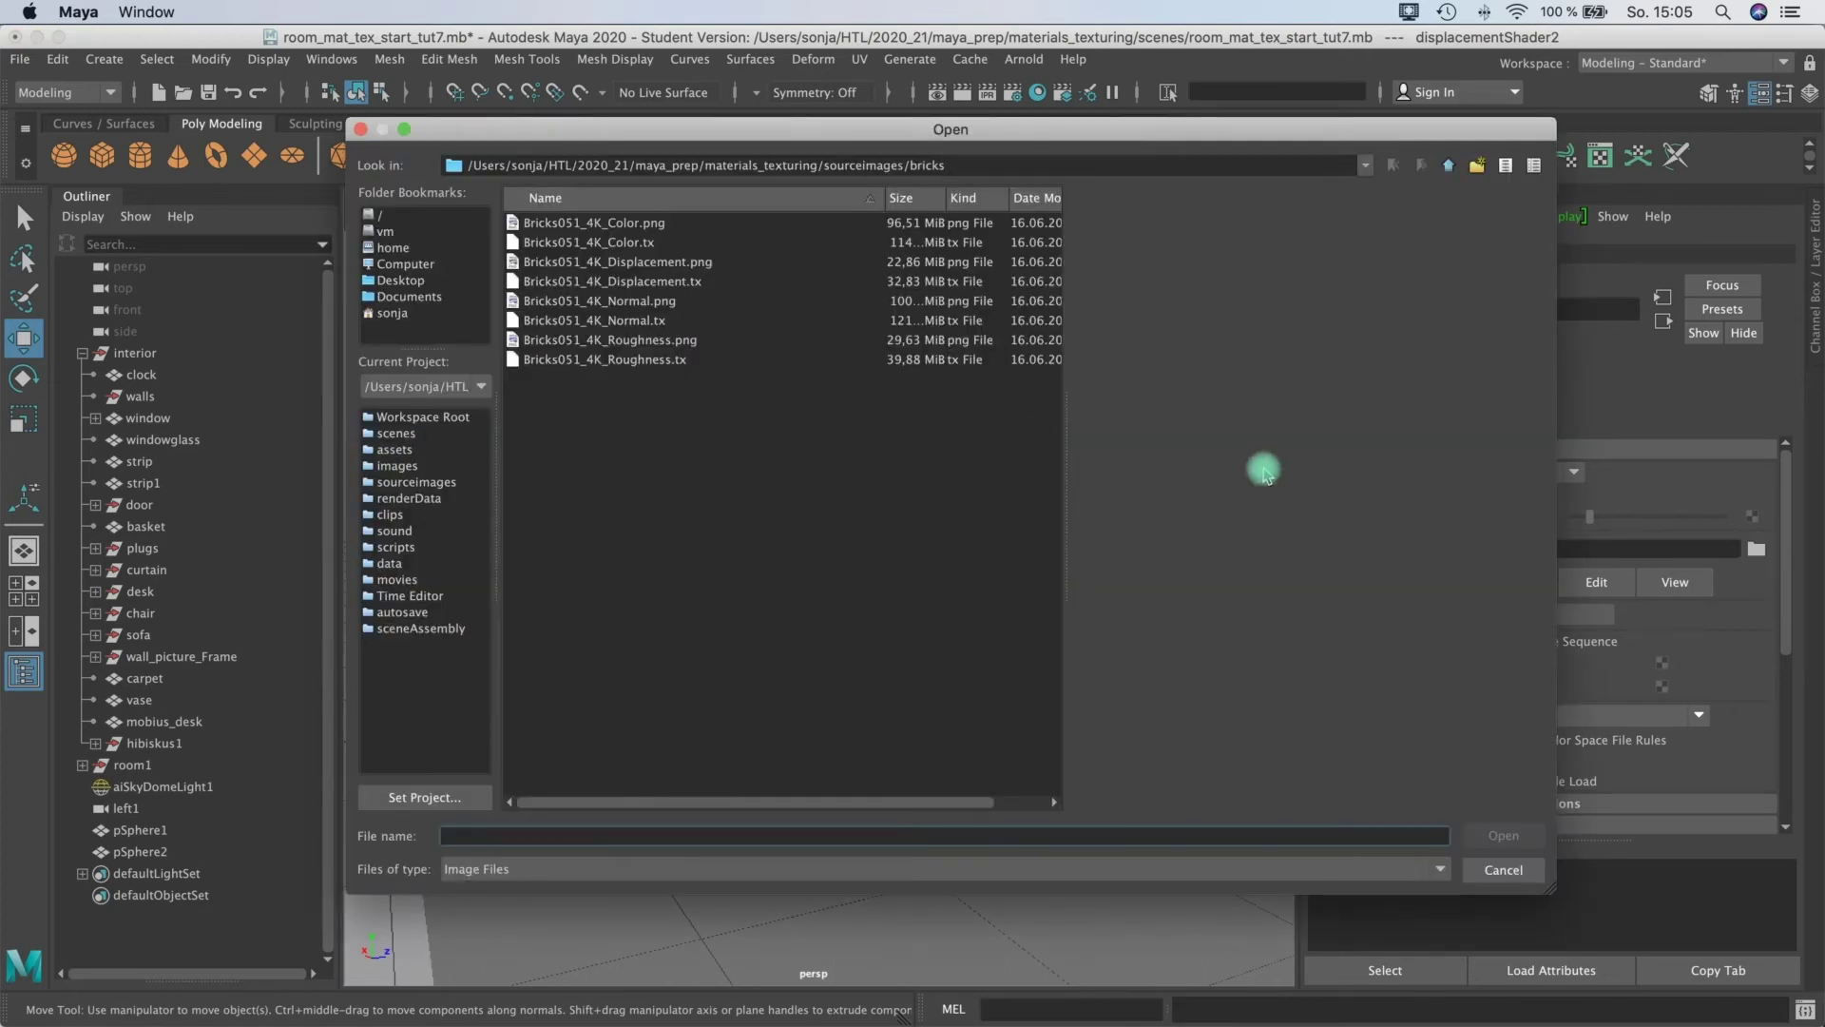
click(634, 263)
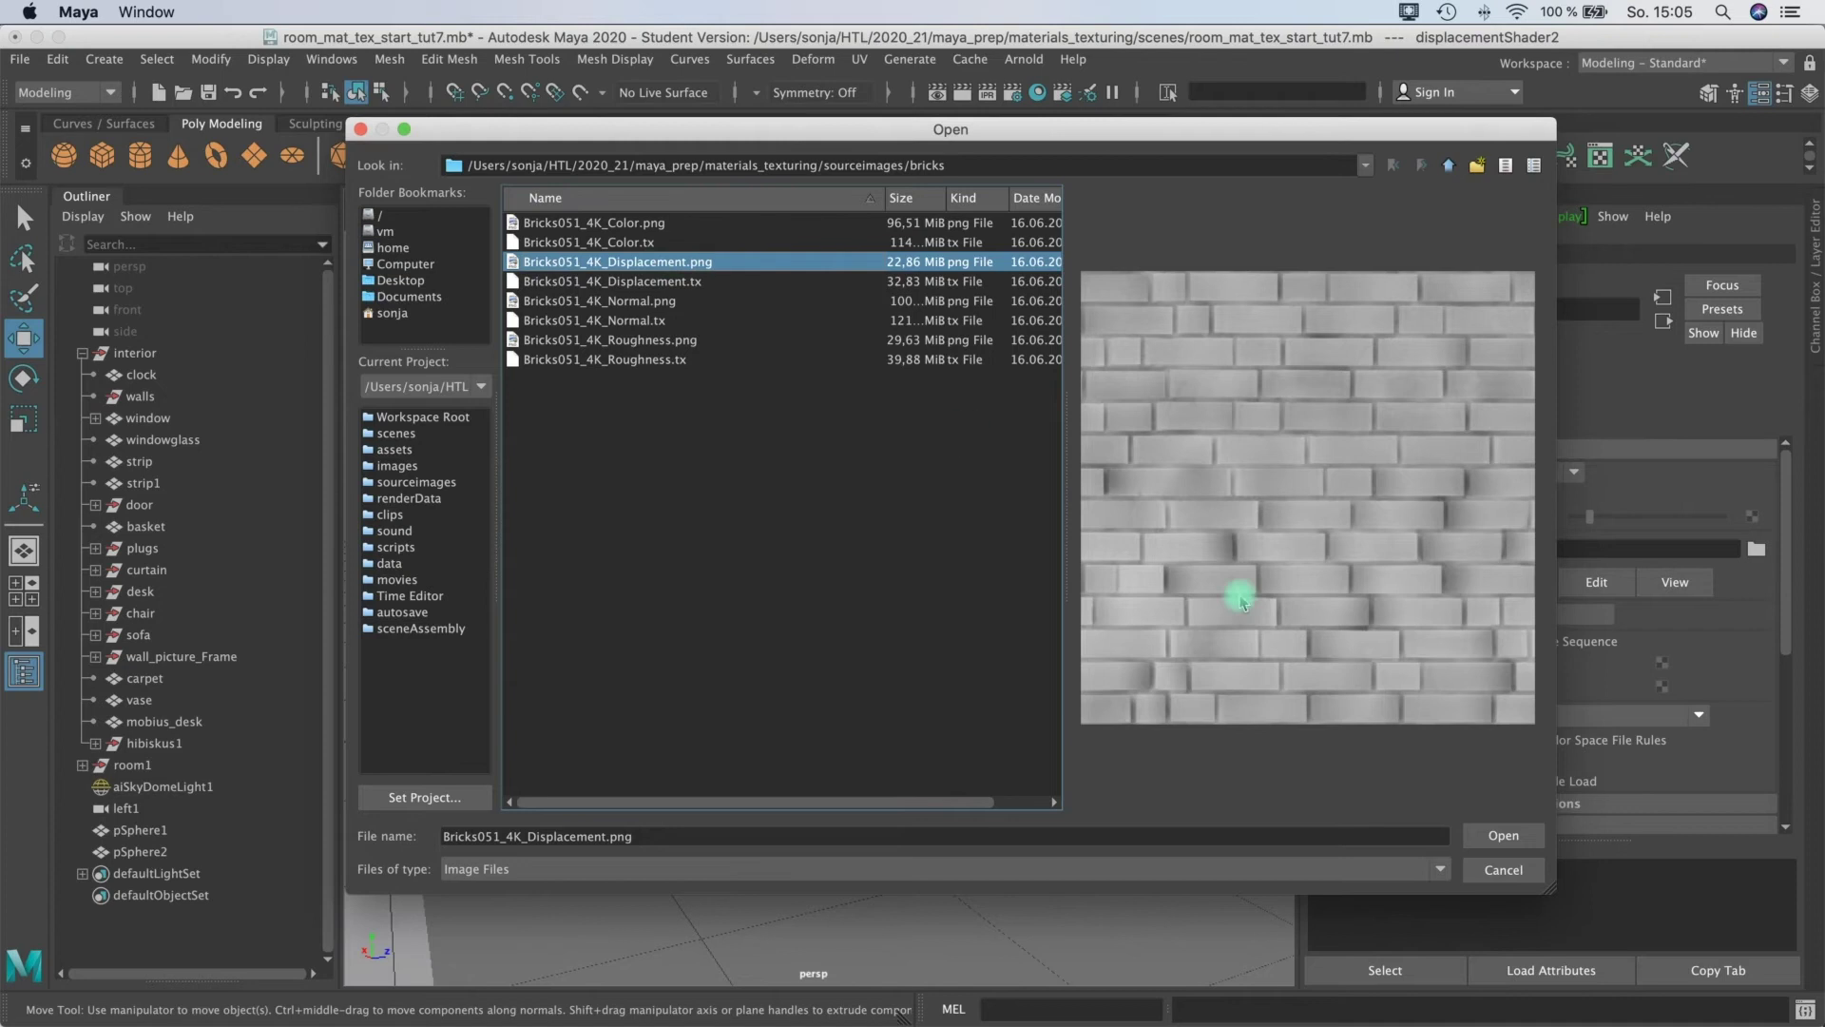
click(1500, 836)
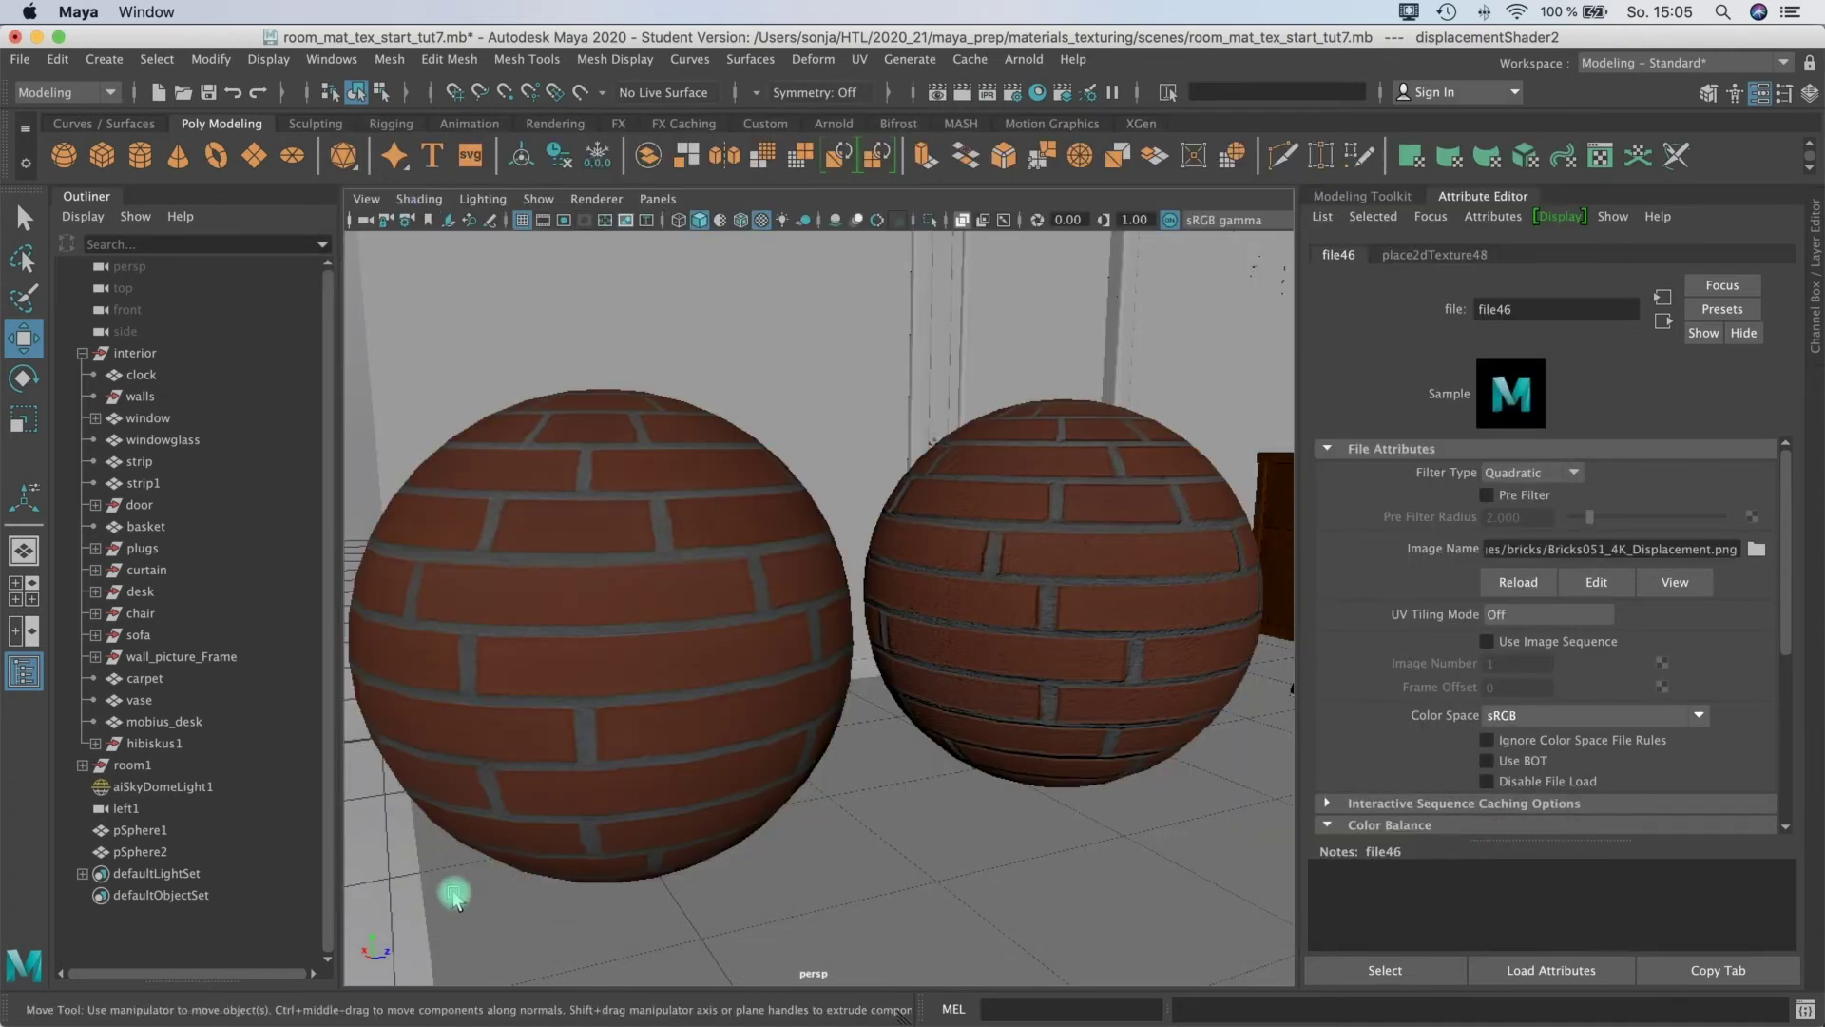
Render the two brick spheres in the Render View and compare the result with the stored render.
click(937, 92)
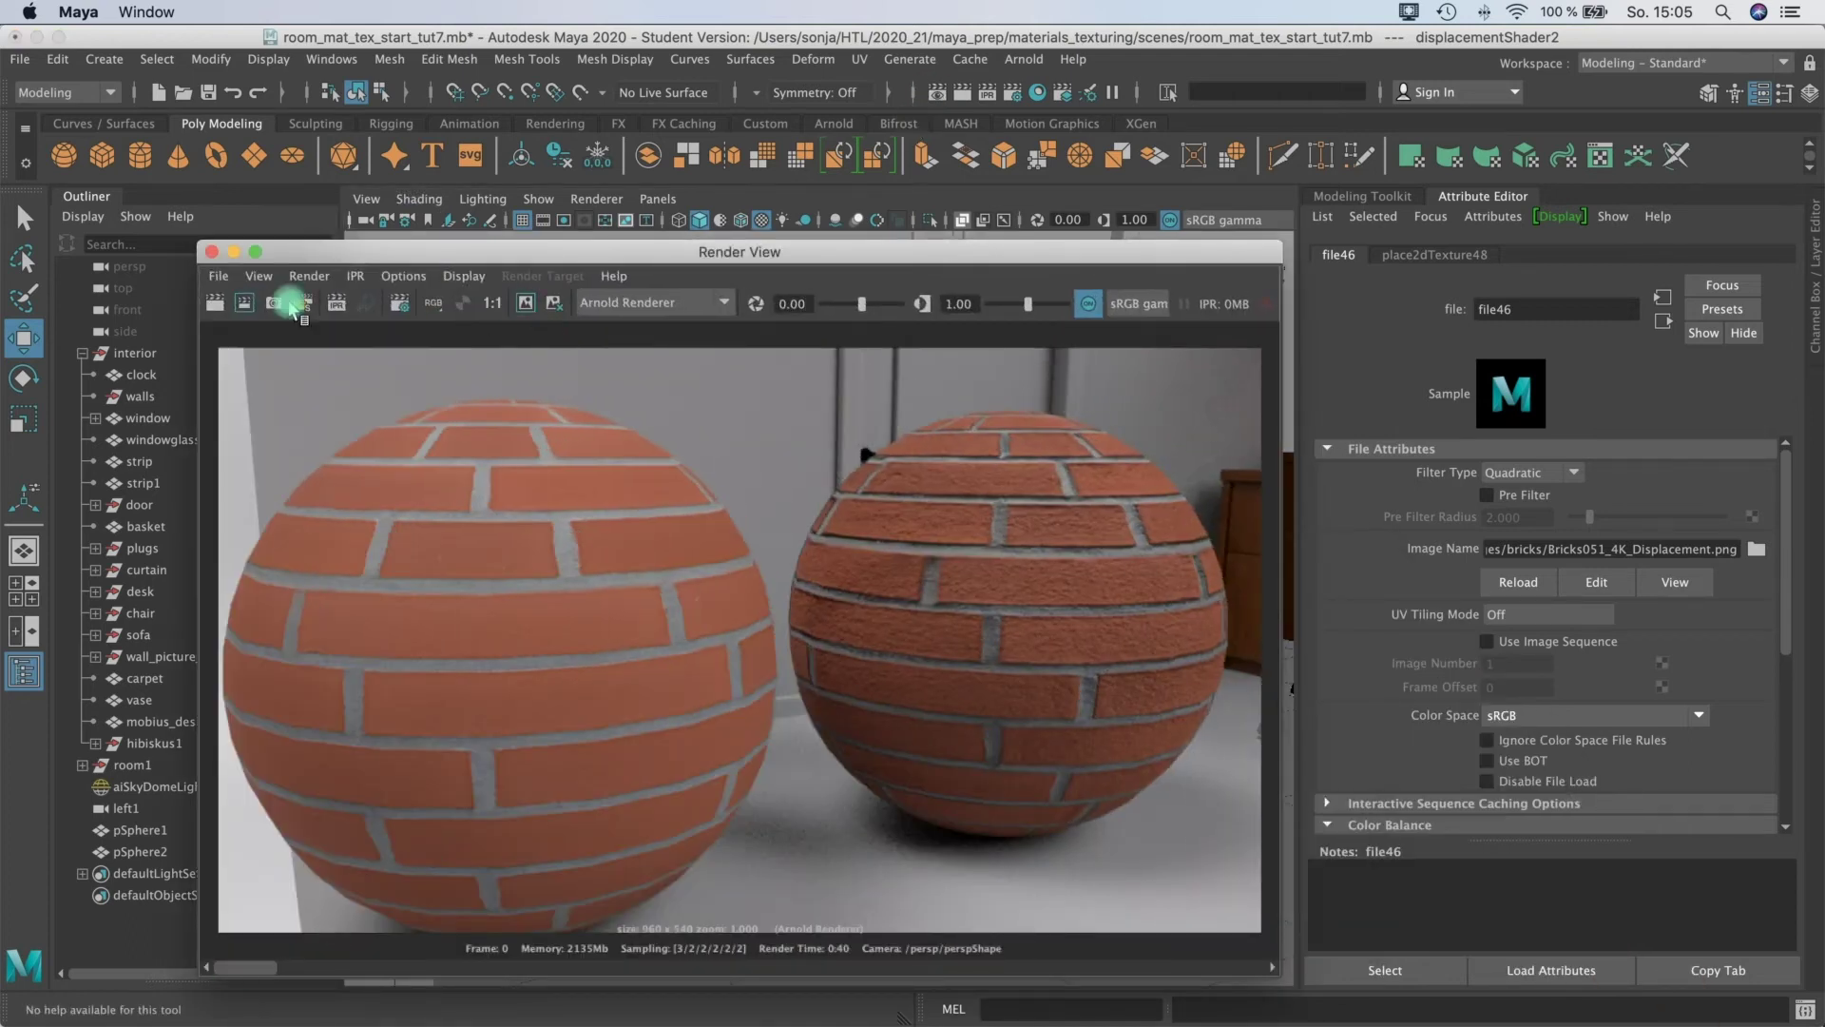
click(217, 304)
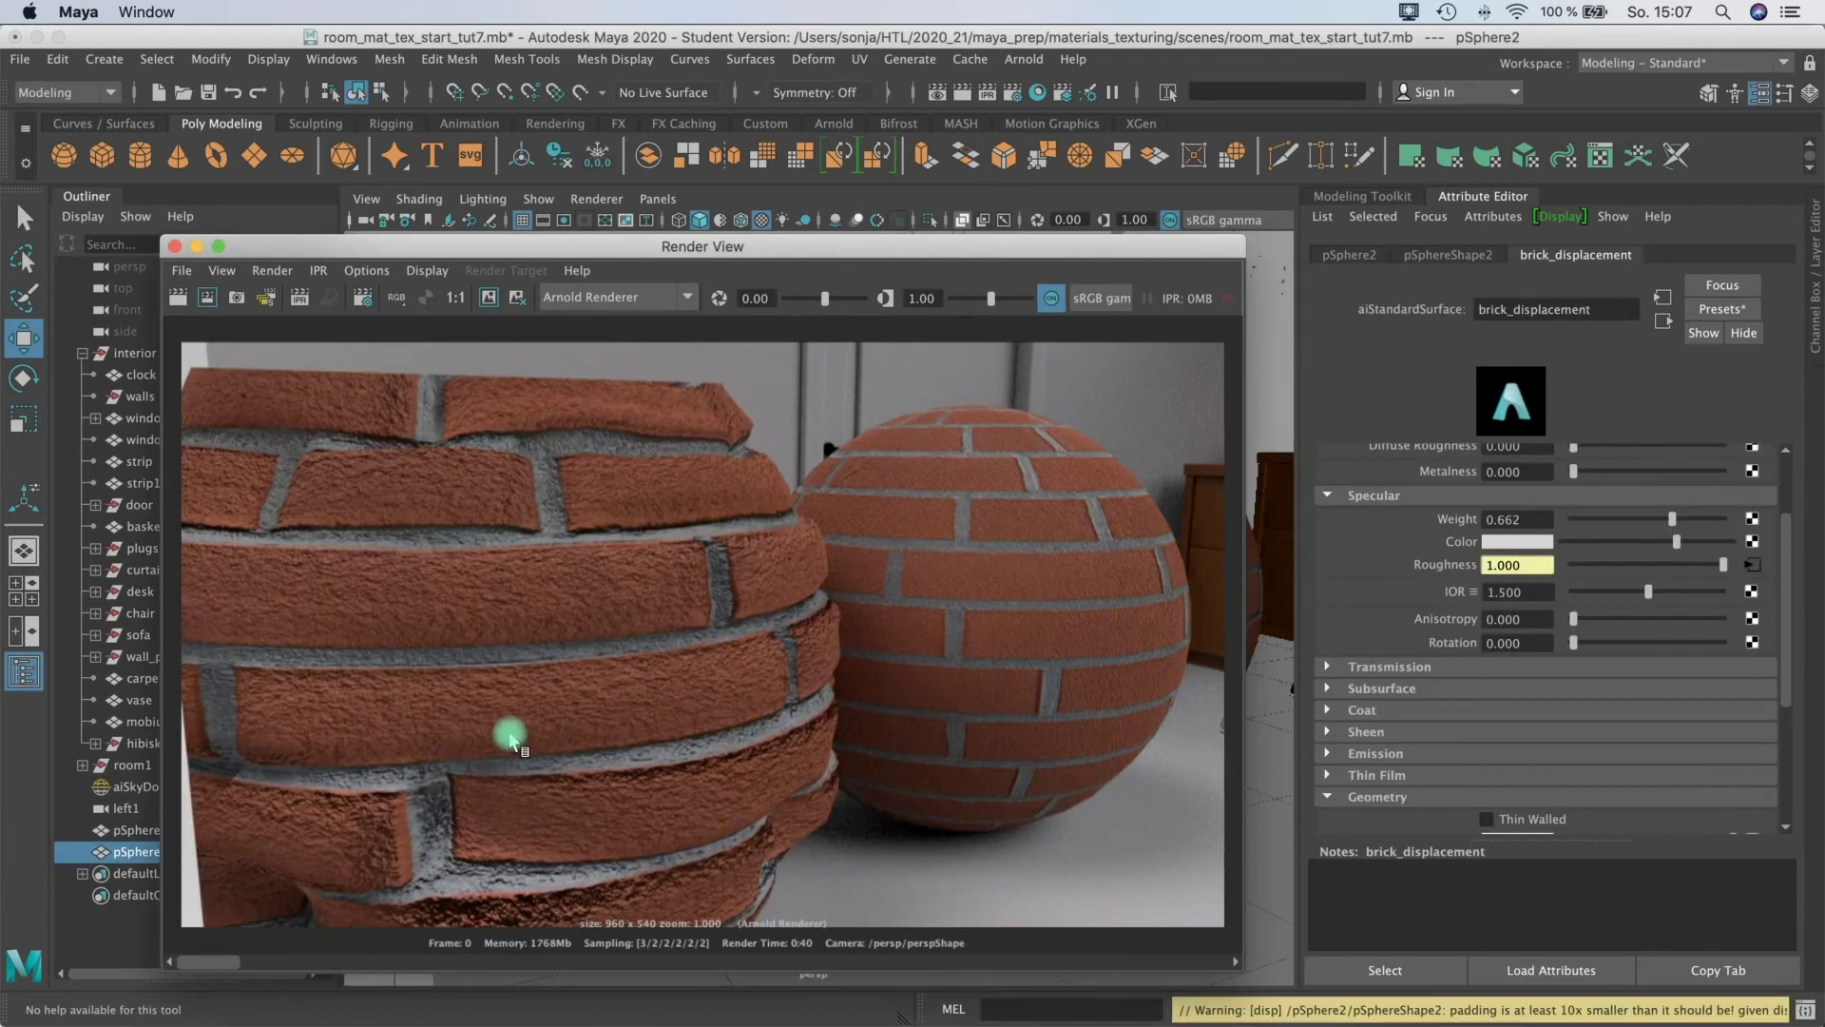
mouse_move(228, 965)
mouse_down()
mouse_move(269, 965)
mouse_move(249, 968)
mouse_up()
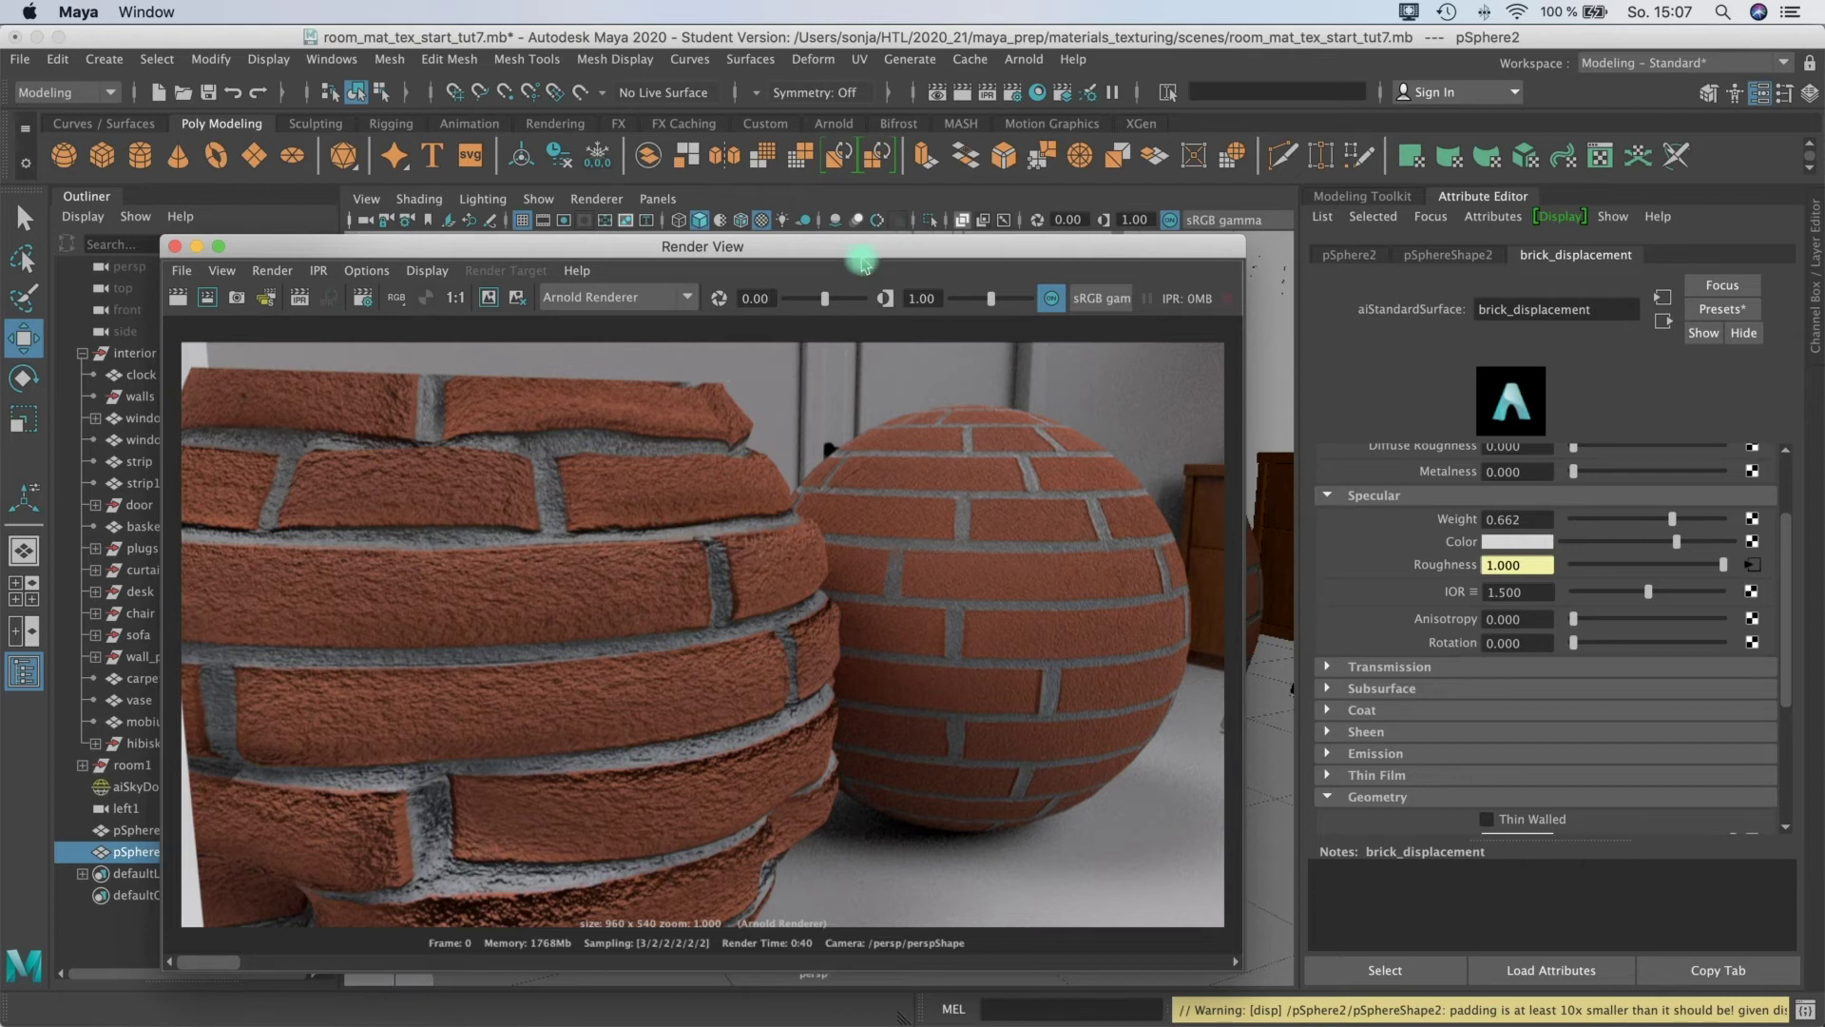
Set the Scale of pSphere2's displacement shader to 0.1 and bring the Render View back into view.
drag(862, 257, 536, 498)
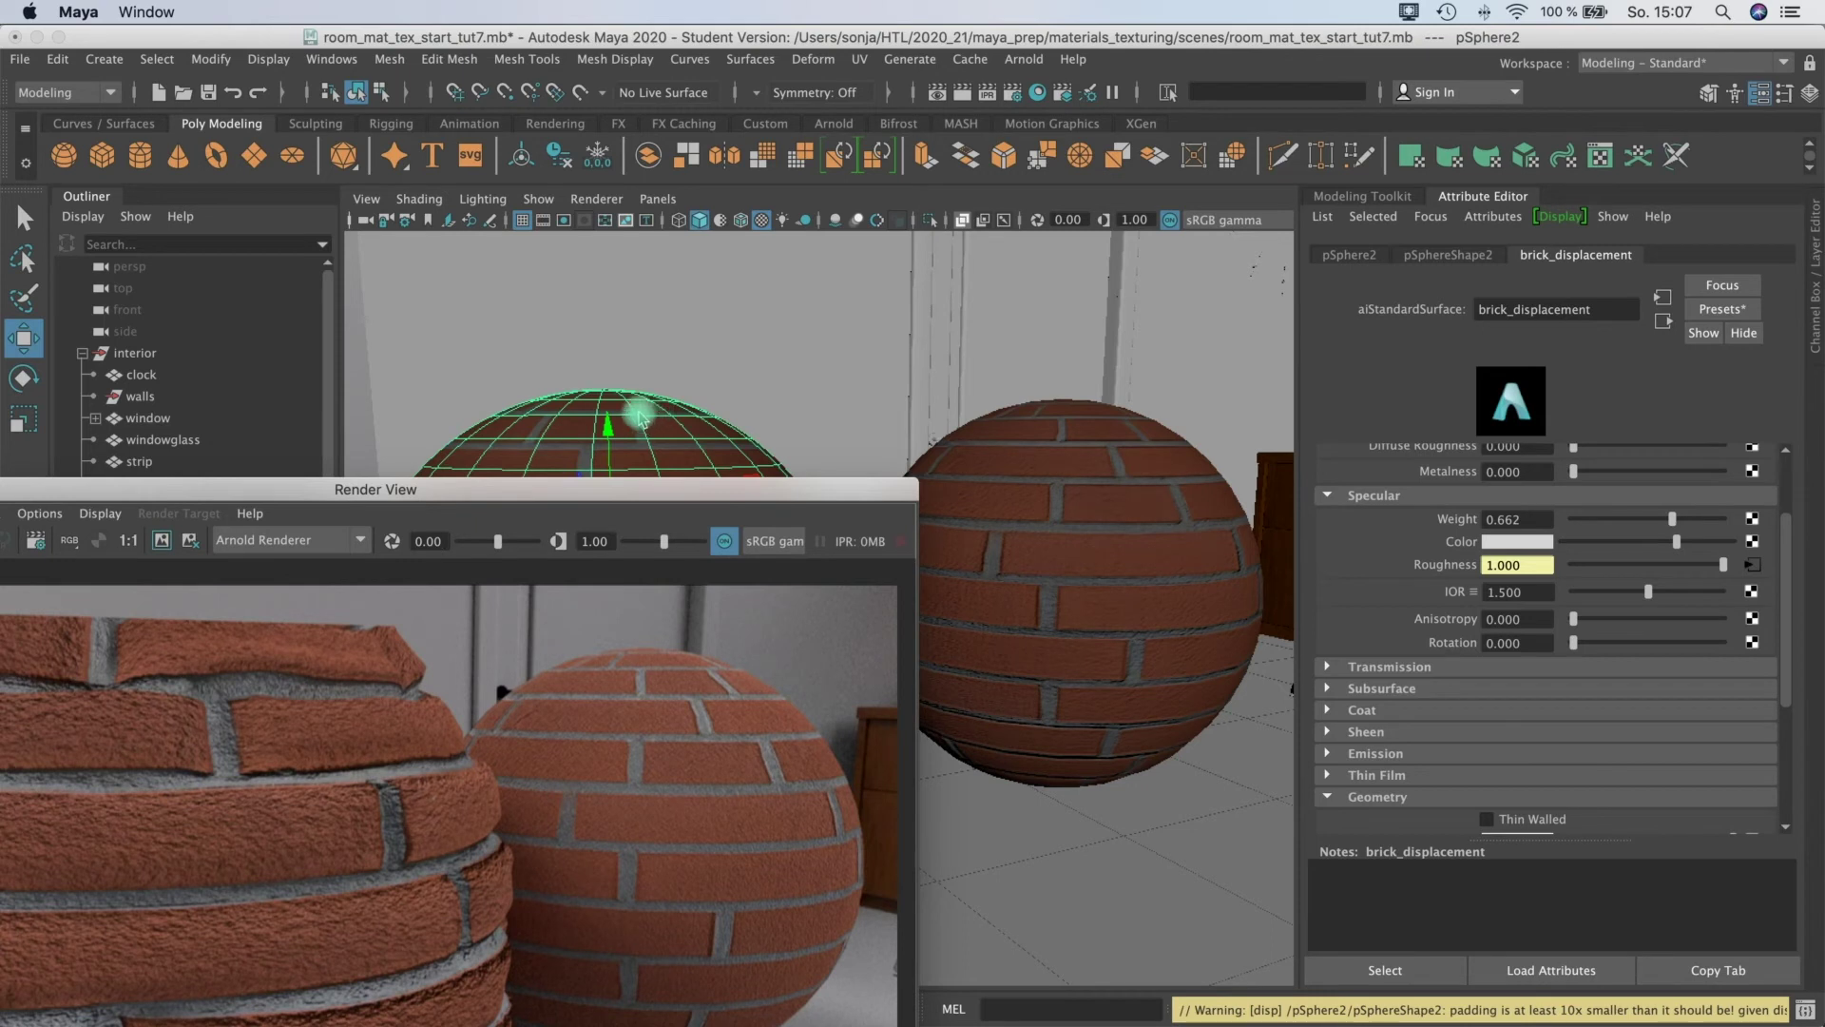
click(640, 419)
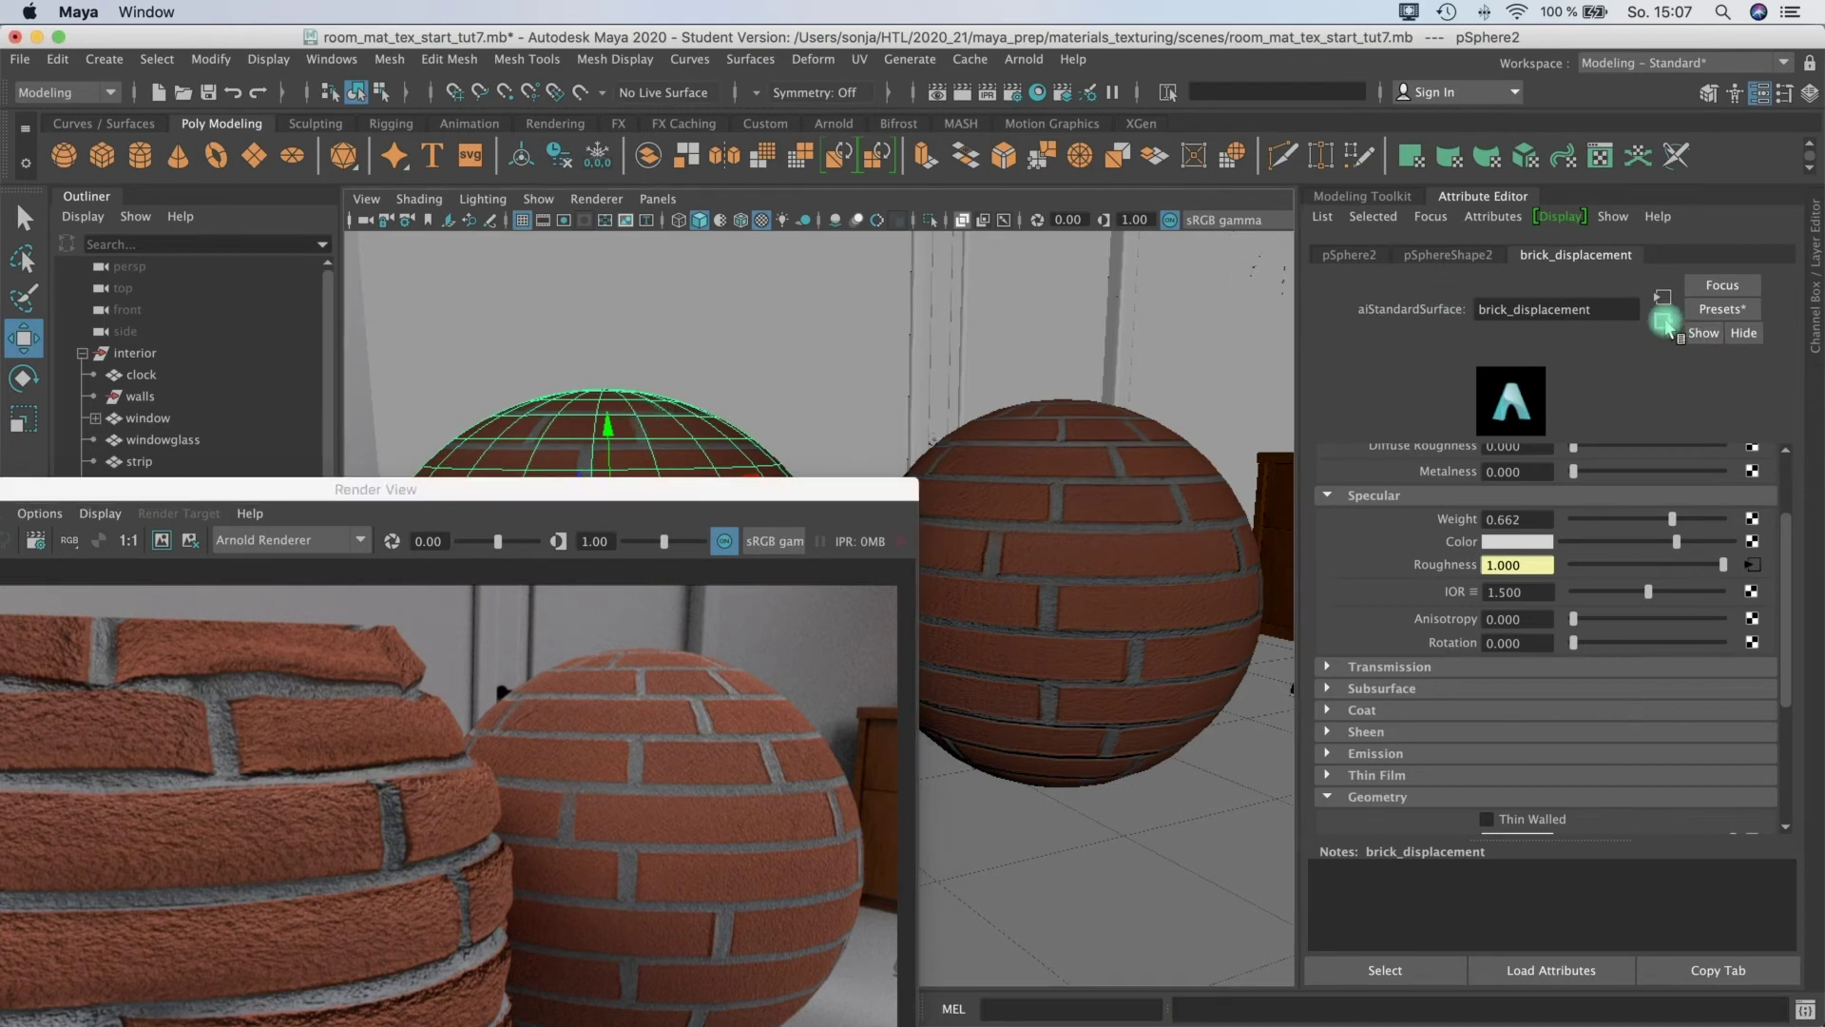
click(1663, 321)
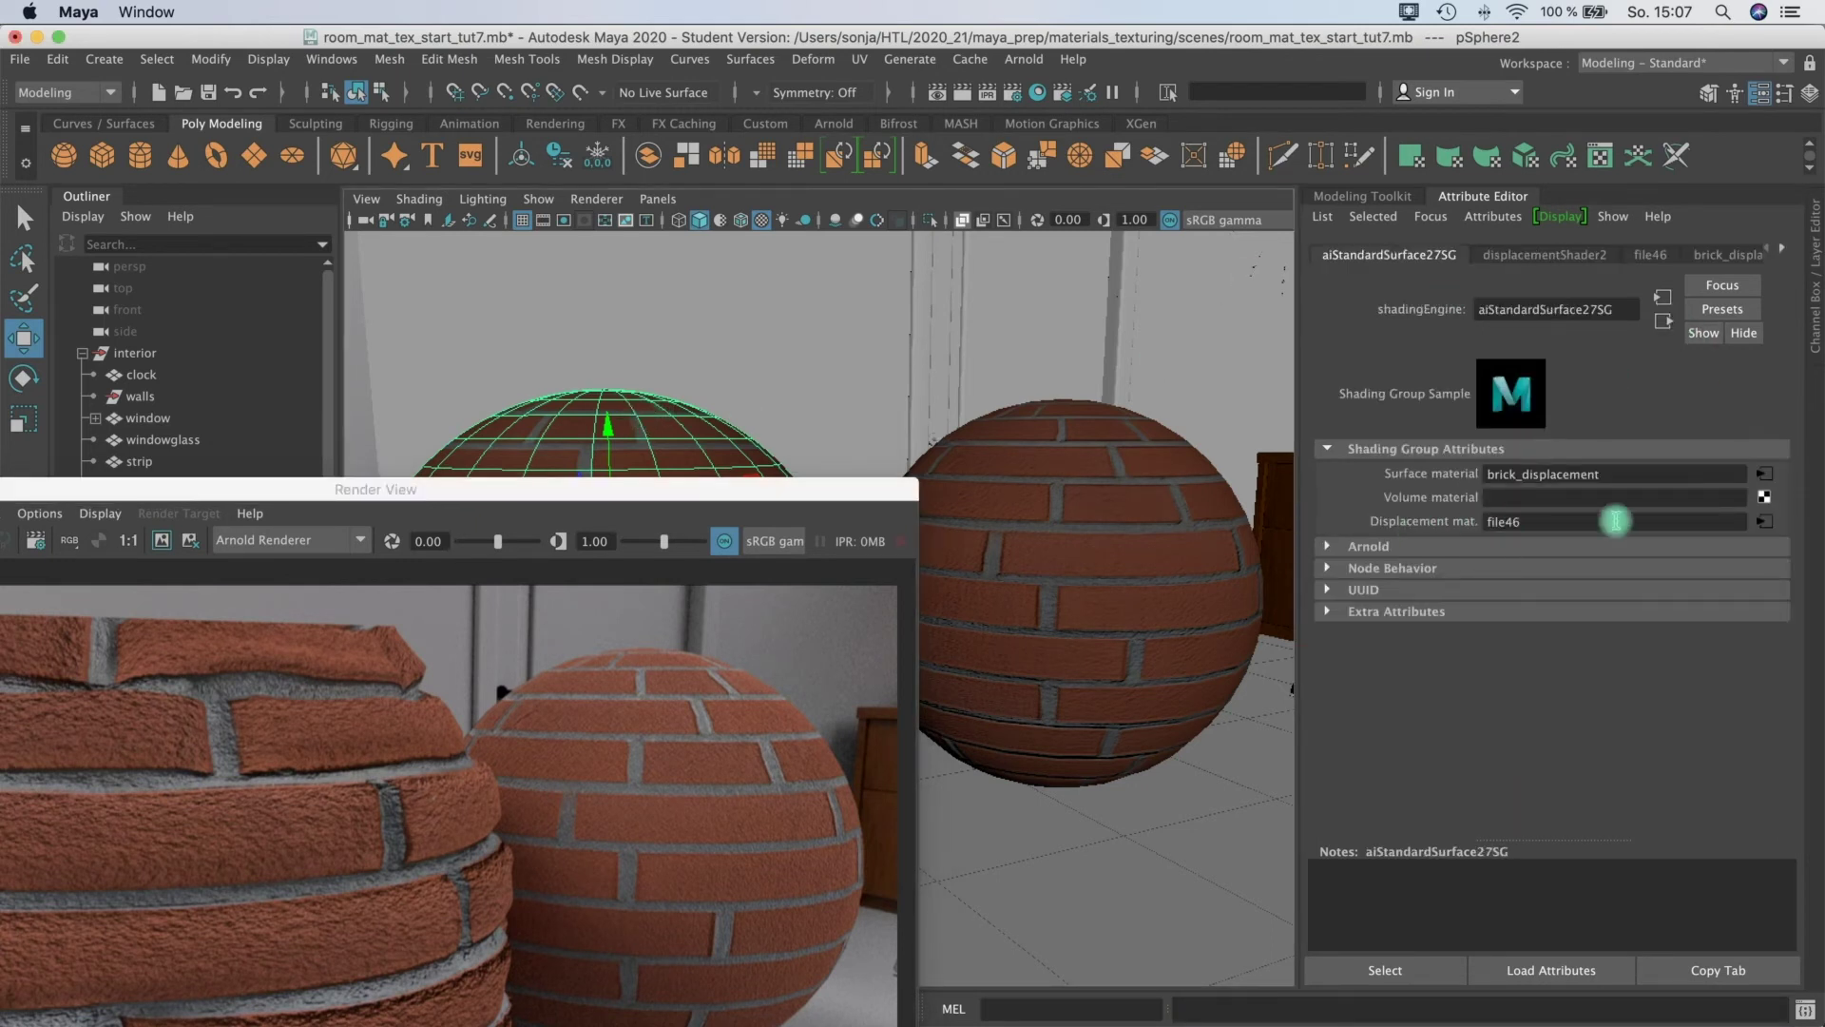
click(1770, 521)
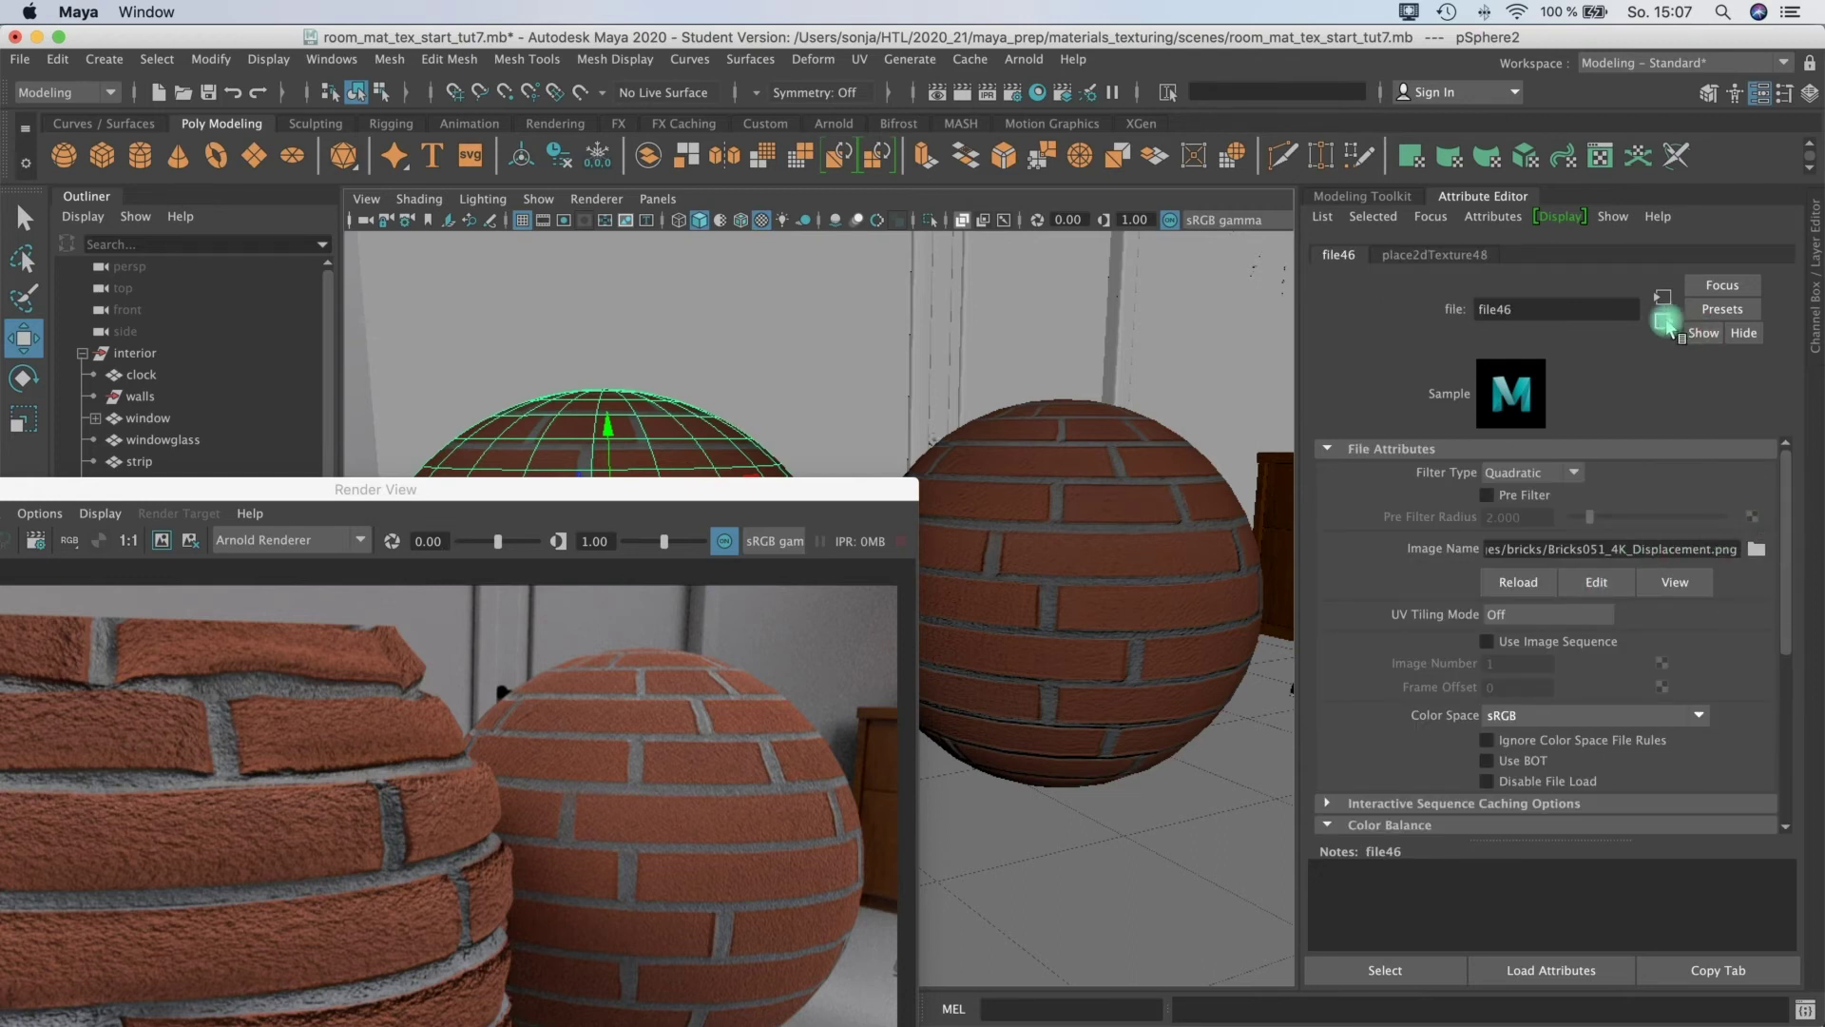
click(1663, 323)
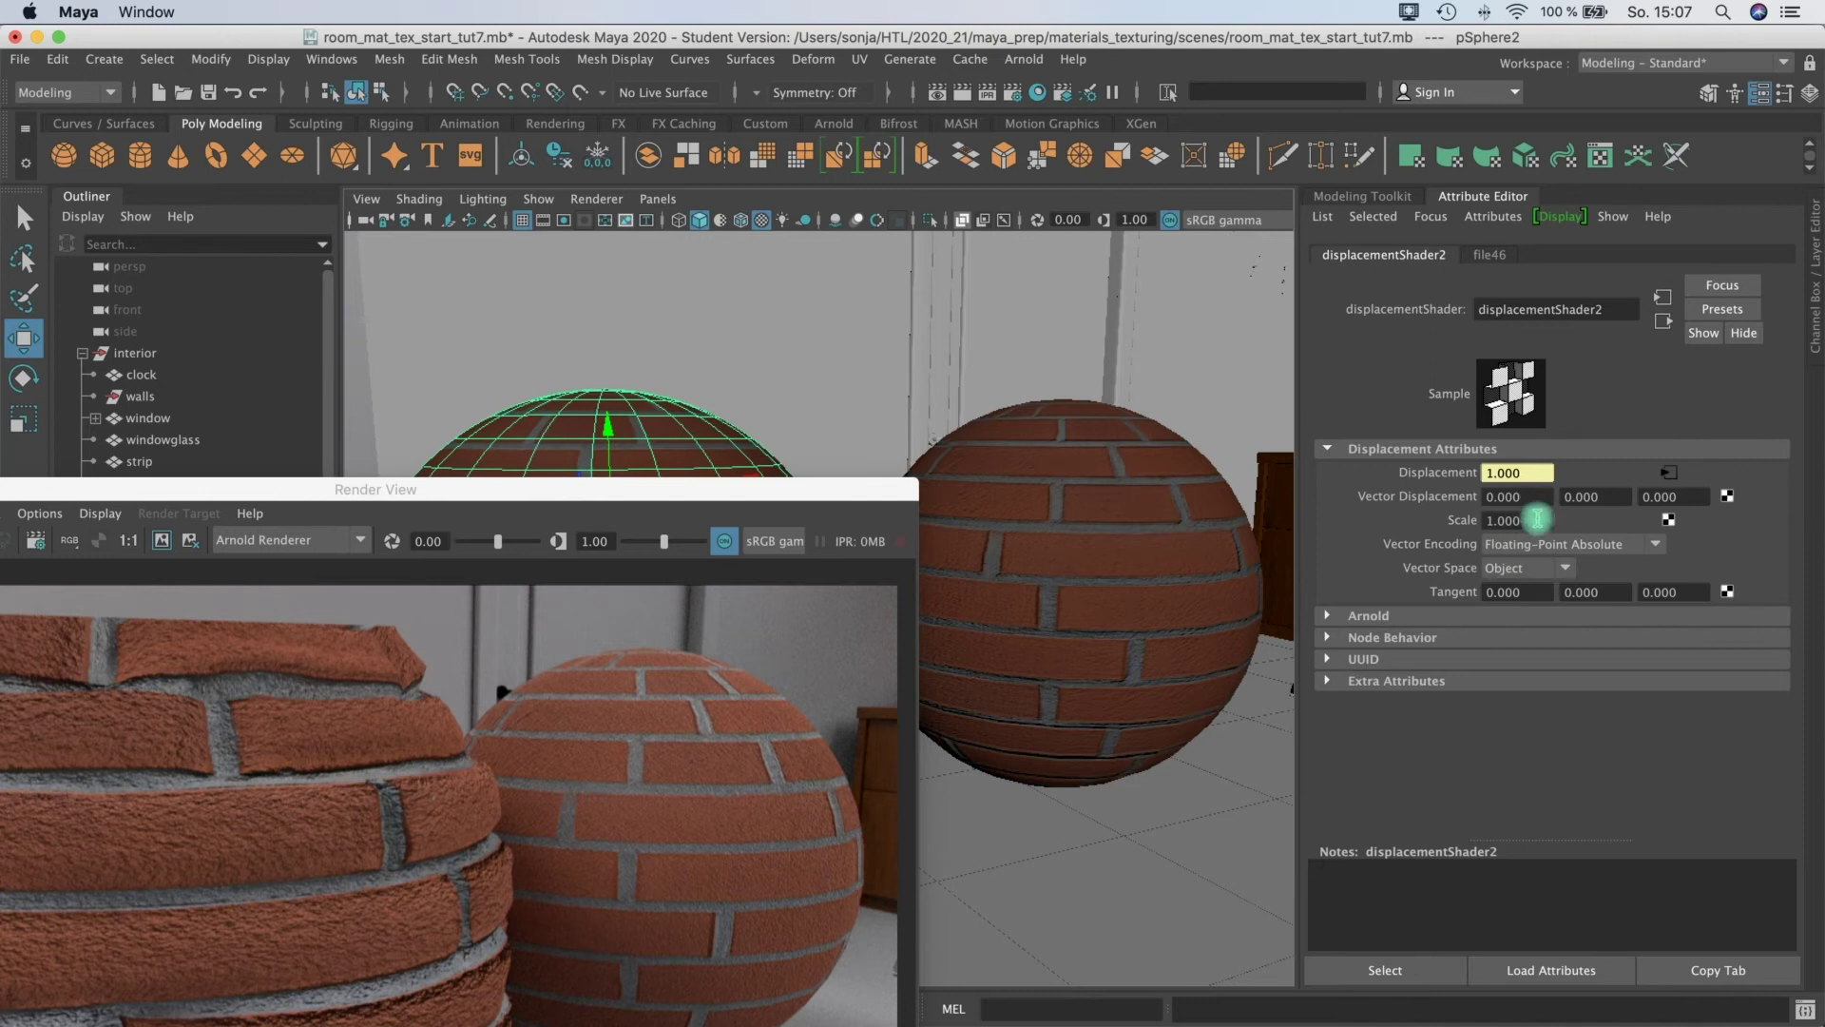
click(1521, 518)
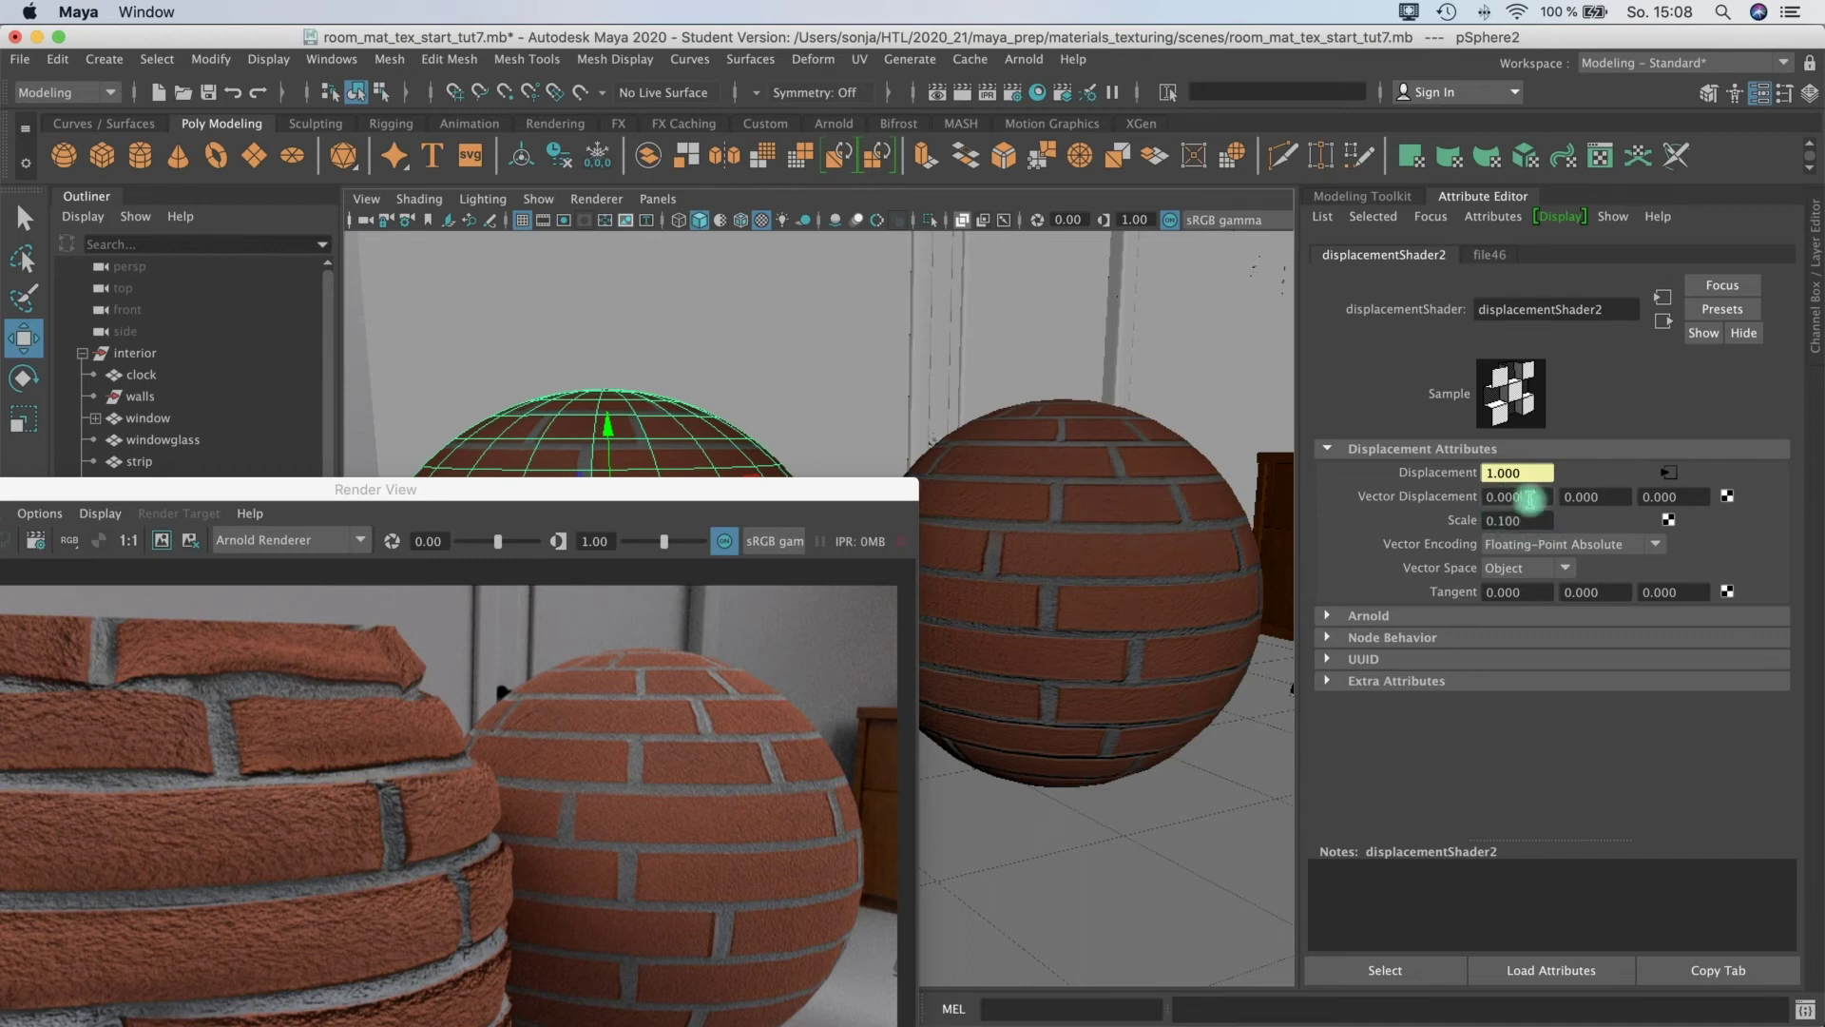
drag(613, 492, 990, 257)
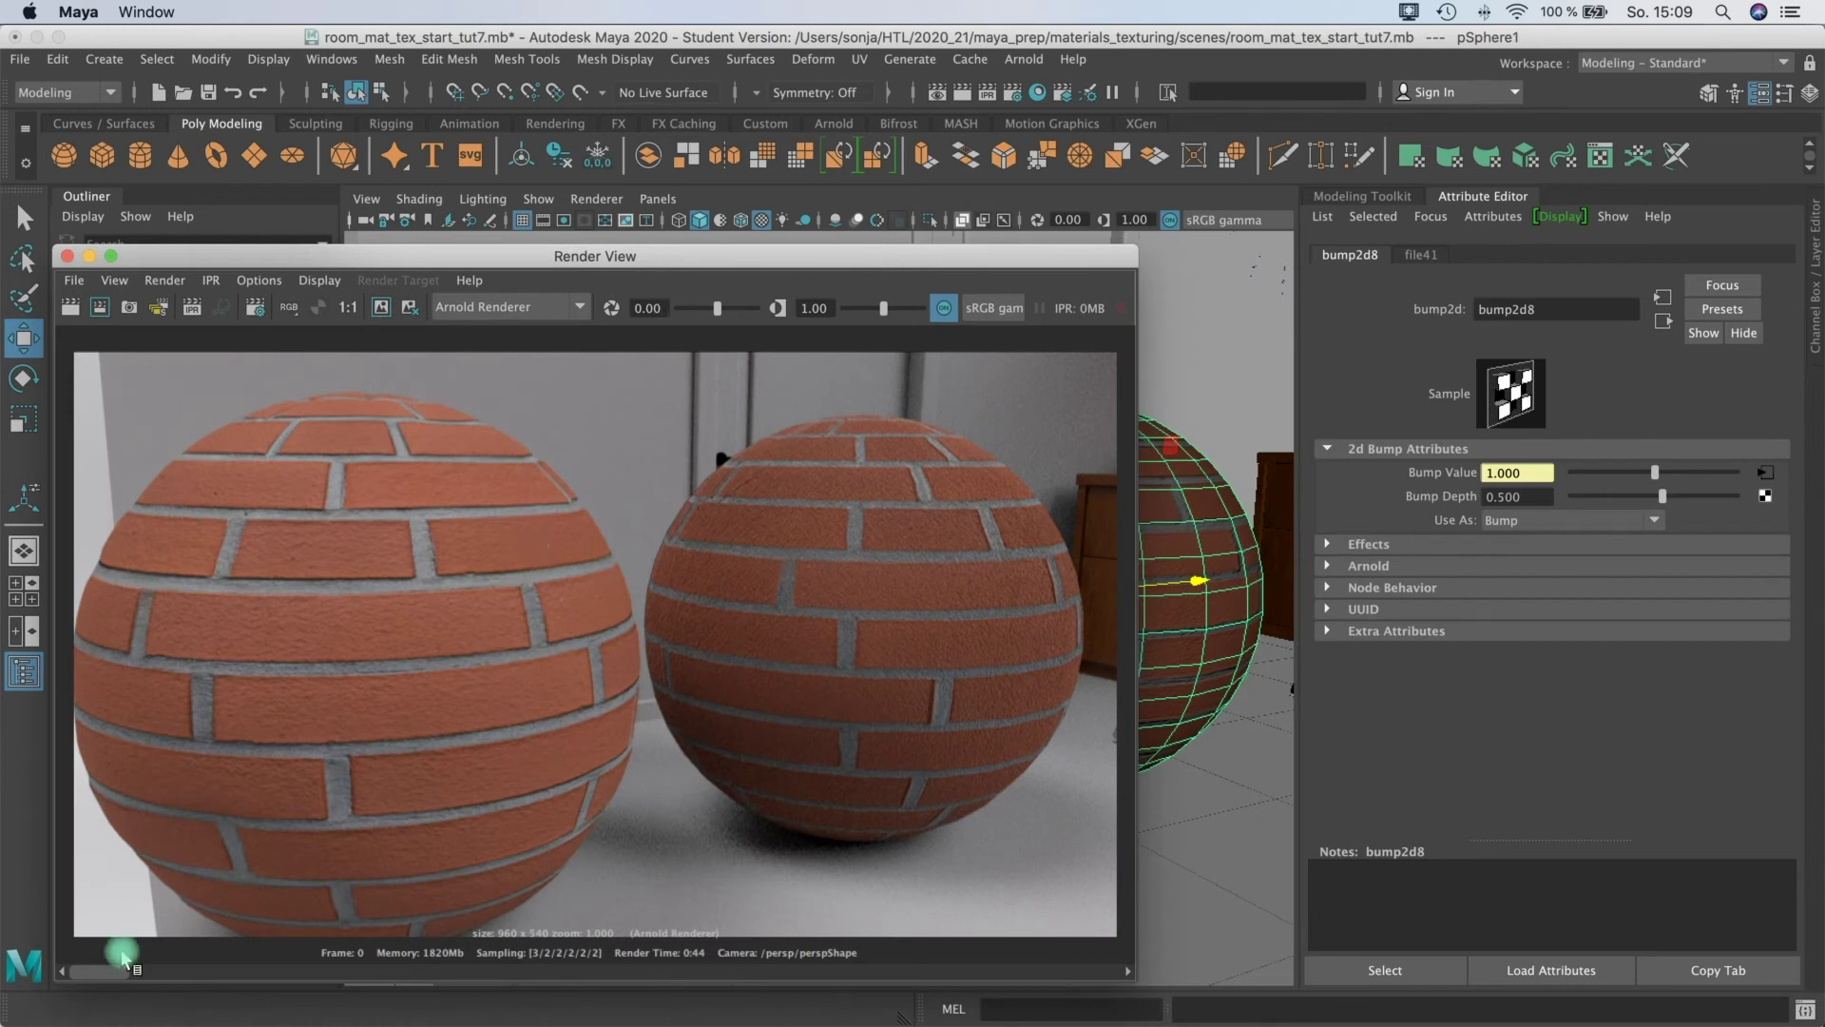
Move the Render View aside, select pSphere2 and set the Scale of its displacement shader to 0.3.
mouse_move(103, 973)
mouse_down()
mouse_move(157, 968)
mouse_move(95, 971)
mouse_up()
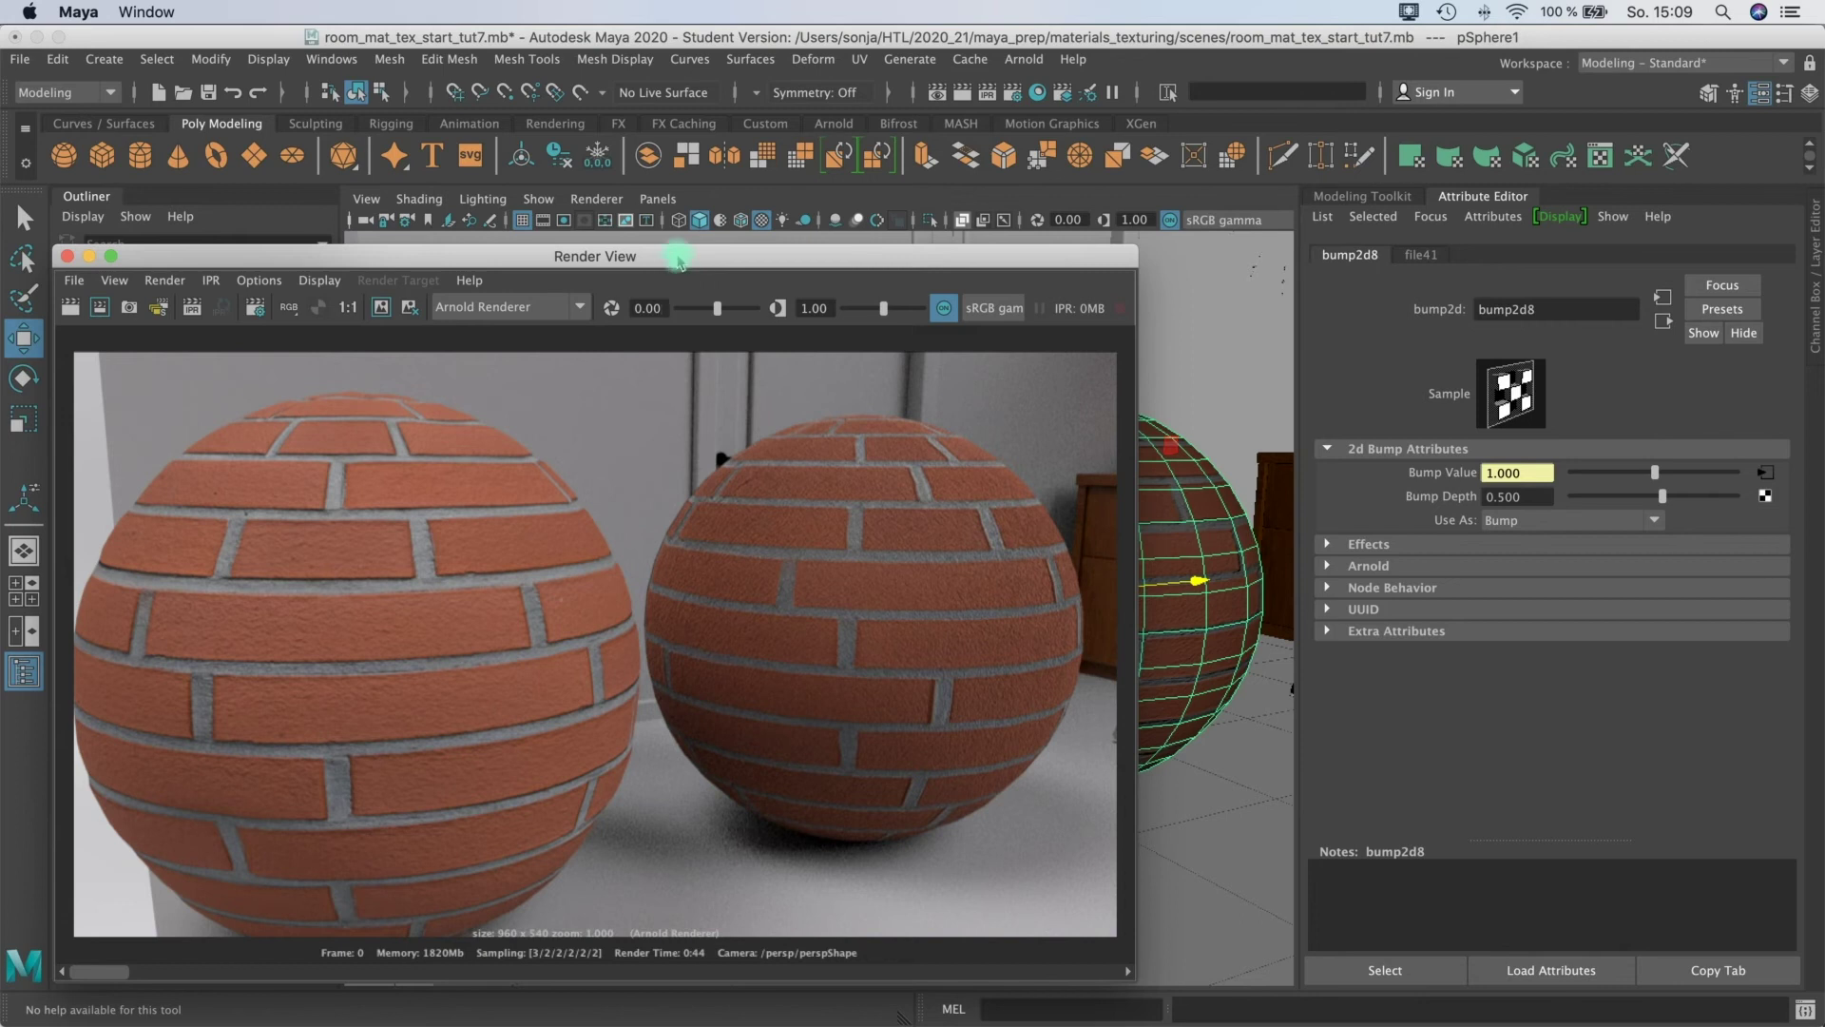
drag(678, 262, 625, 538)
click(642, 425)
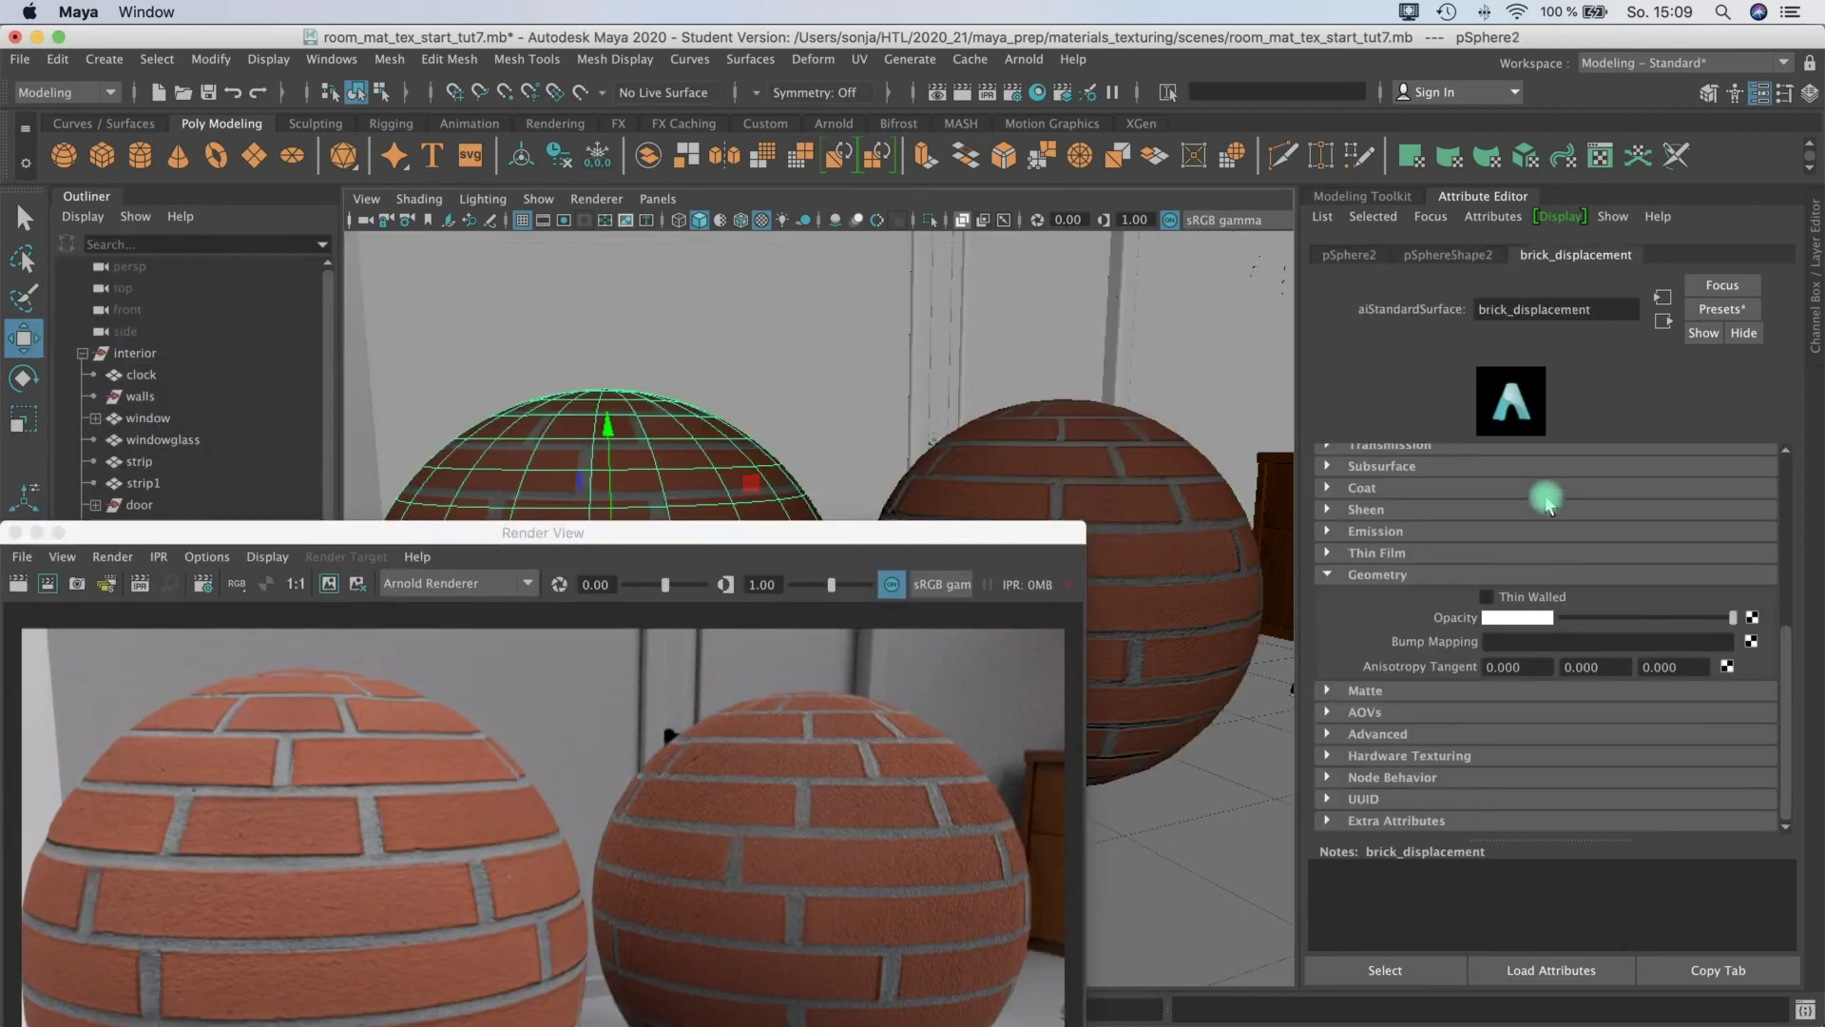
click(1663, 323)
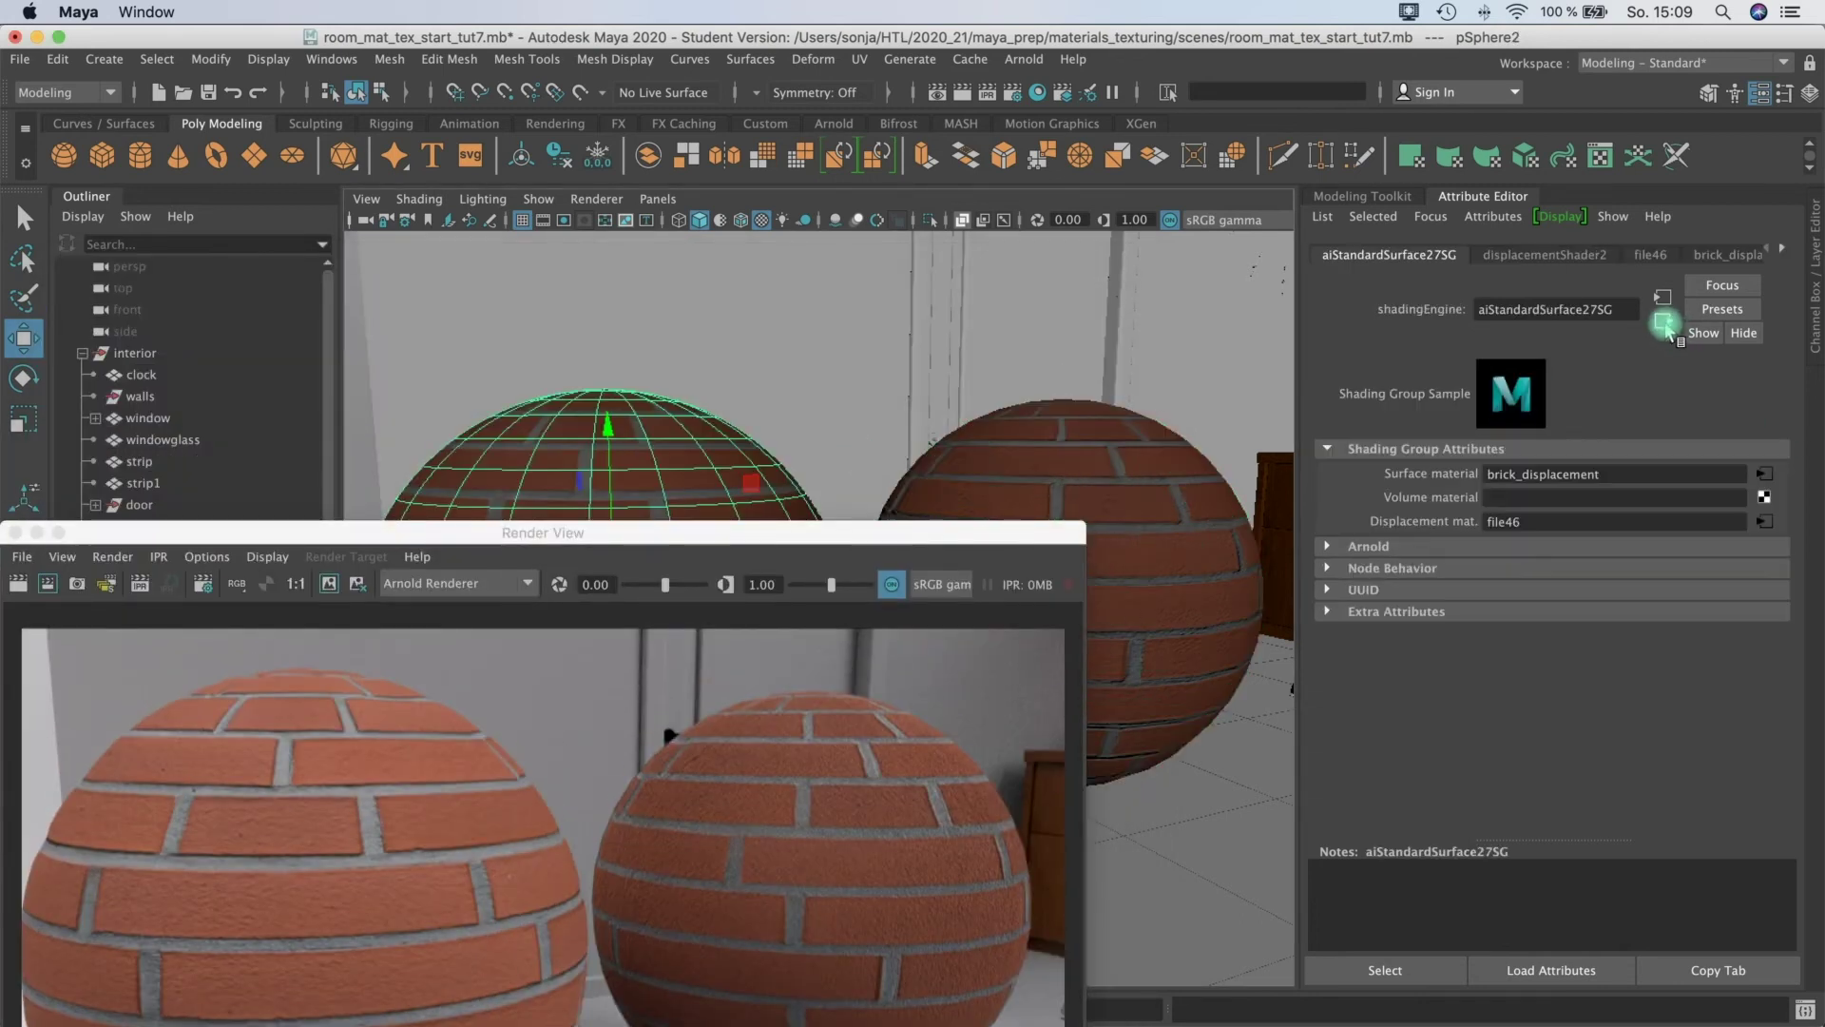
click(1756, 520)
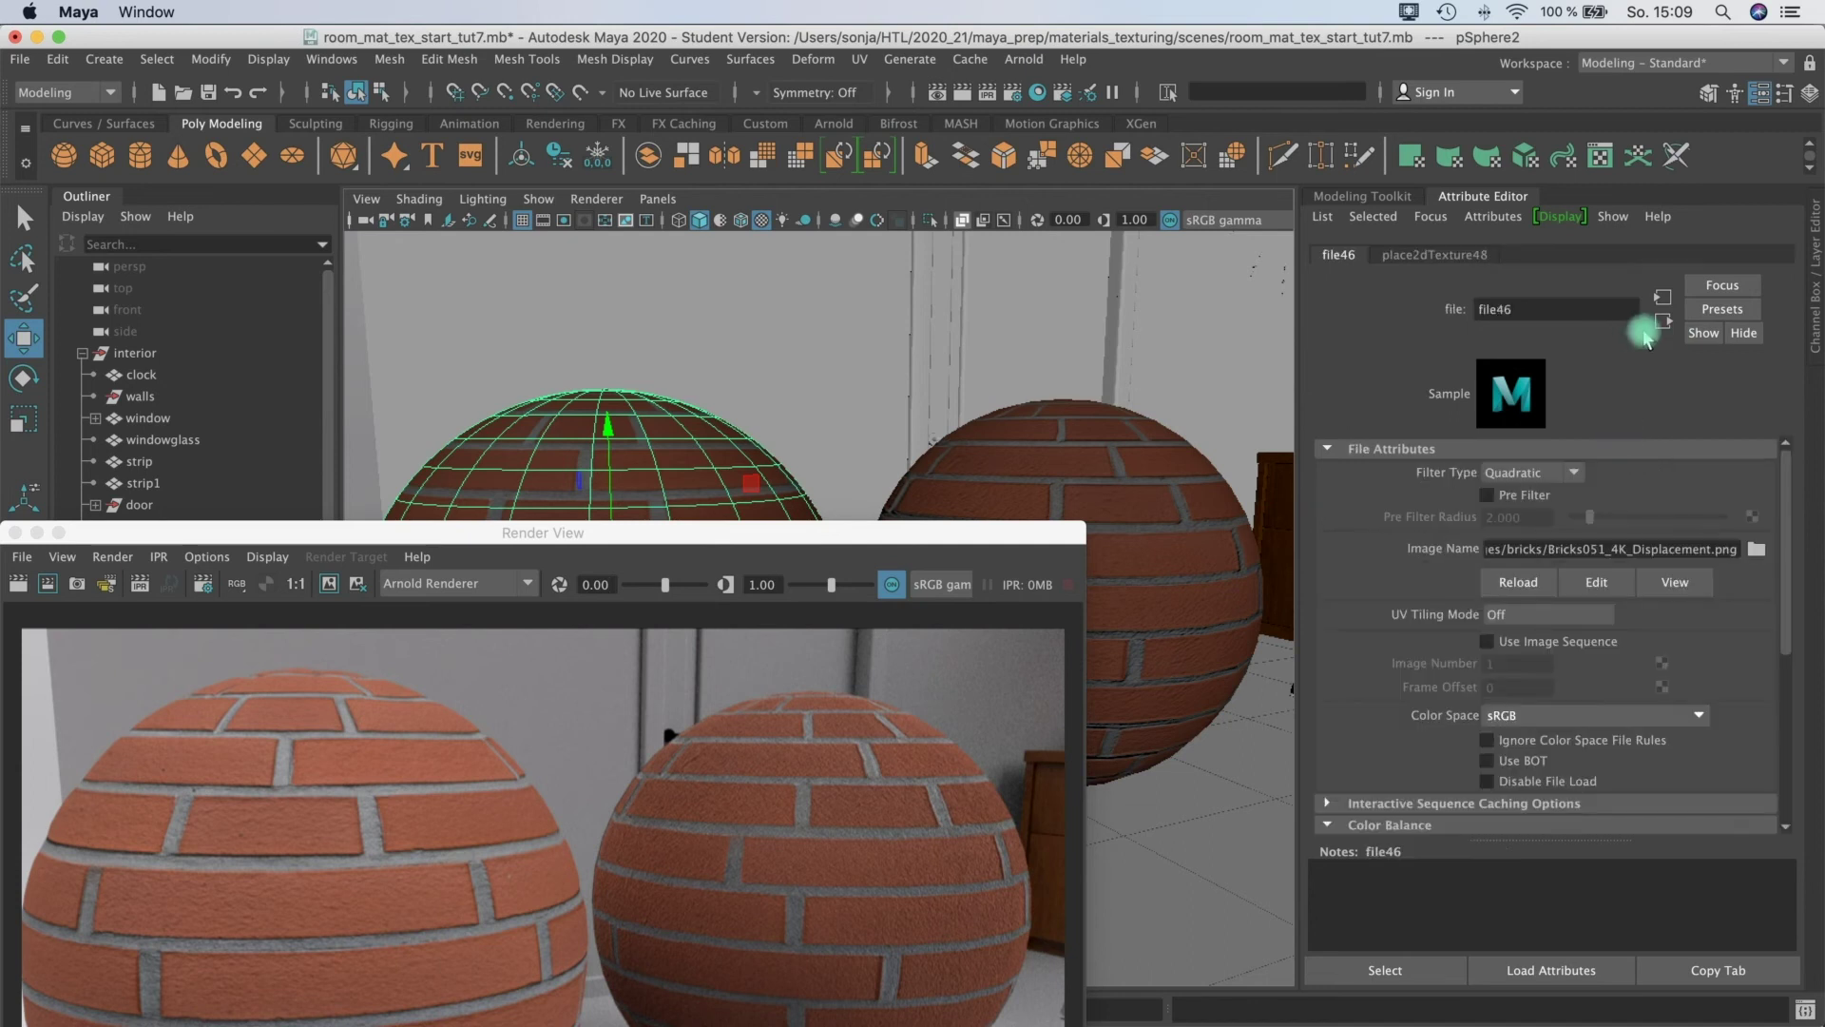
click(1663, 322)
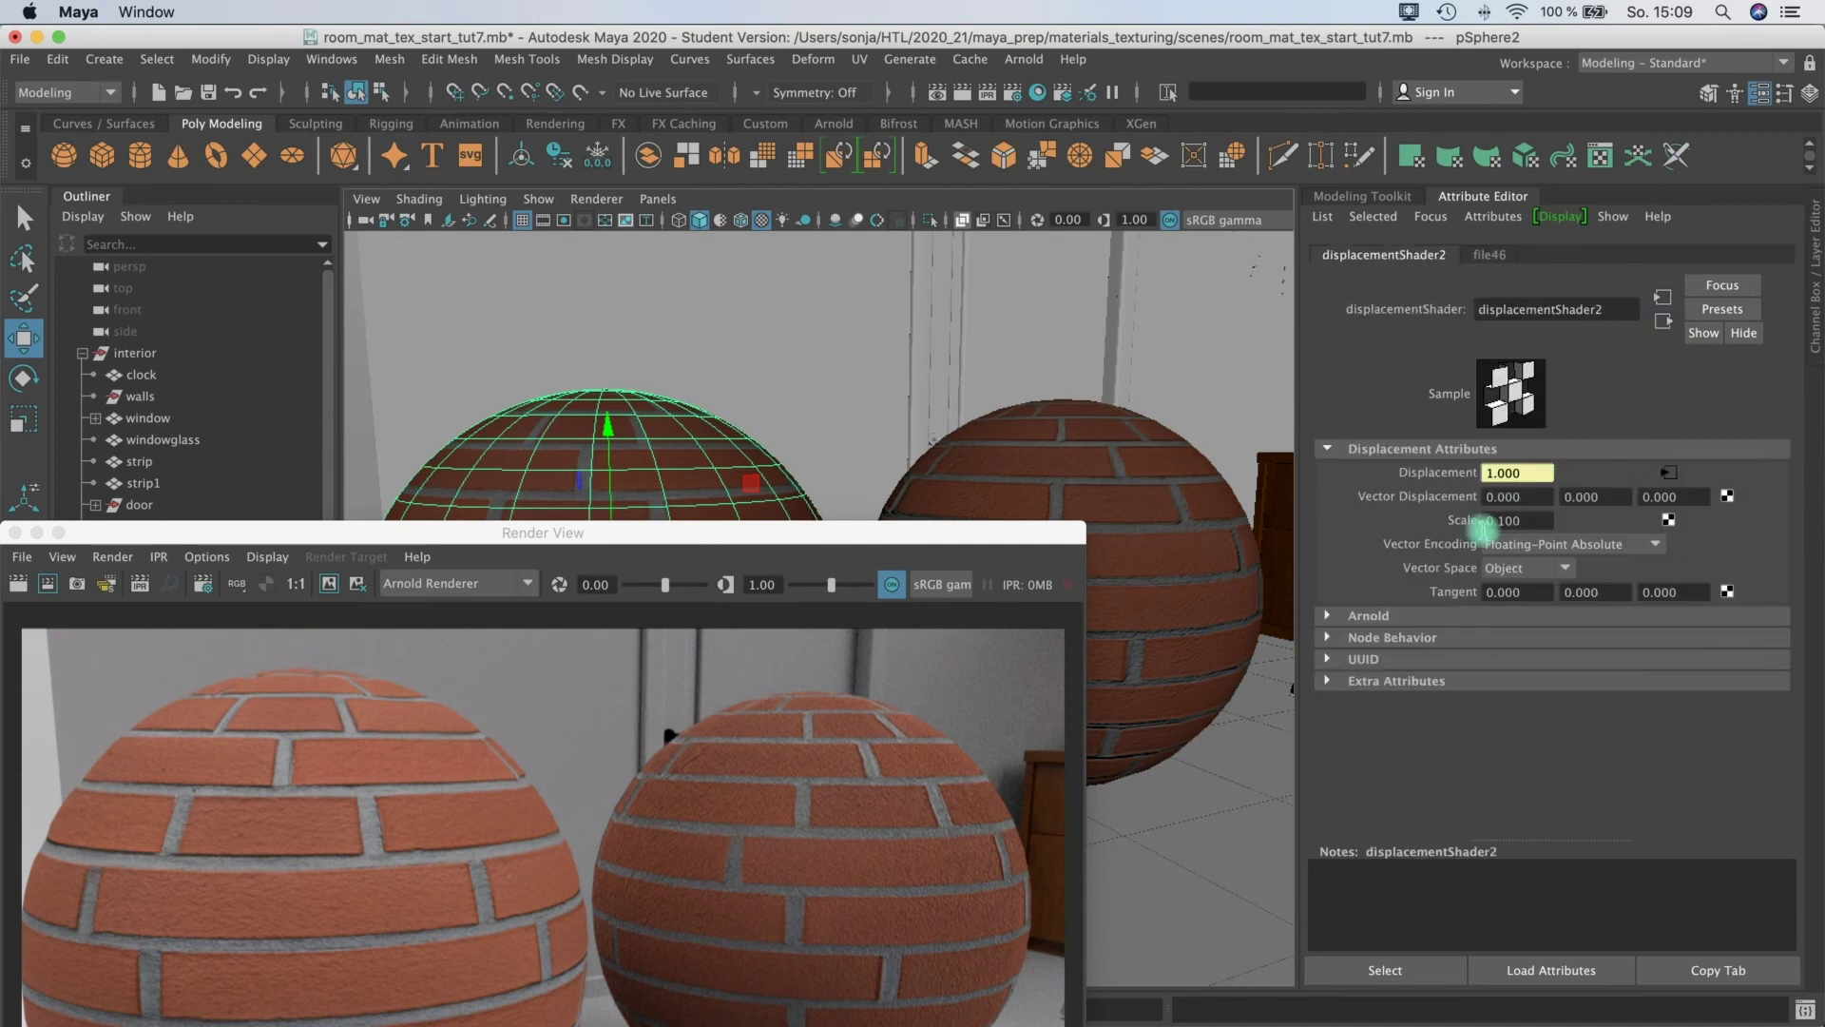
drag(1499, 522, 1518, 522)
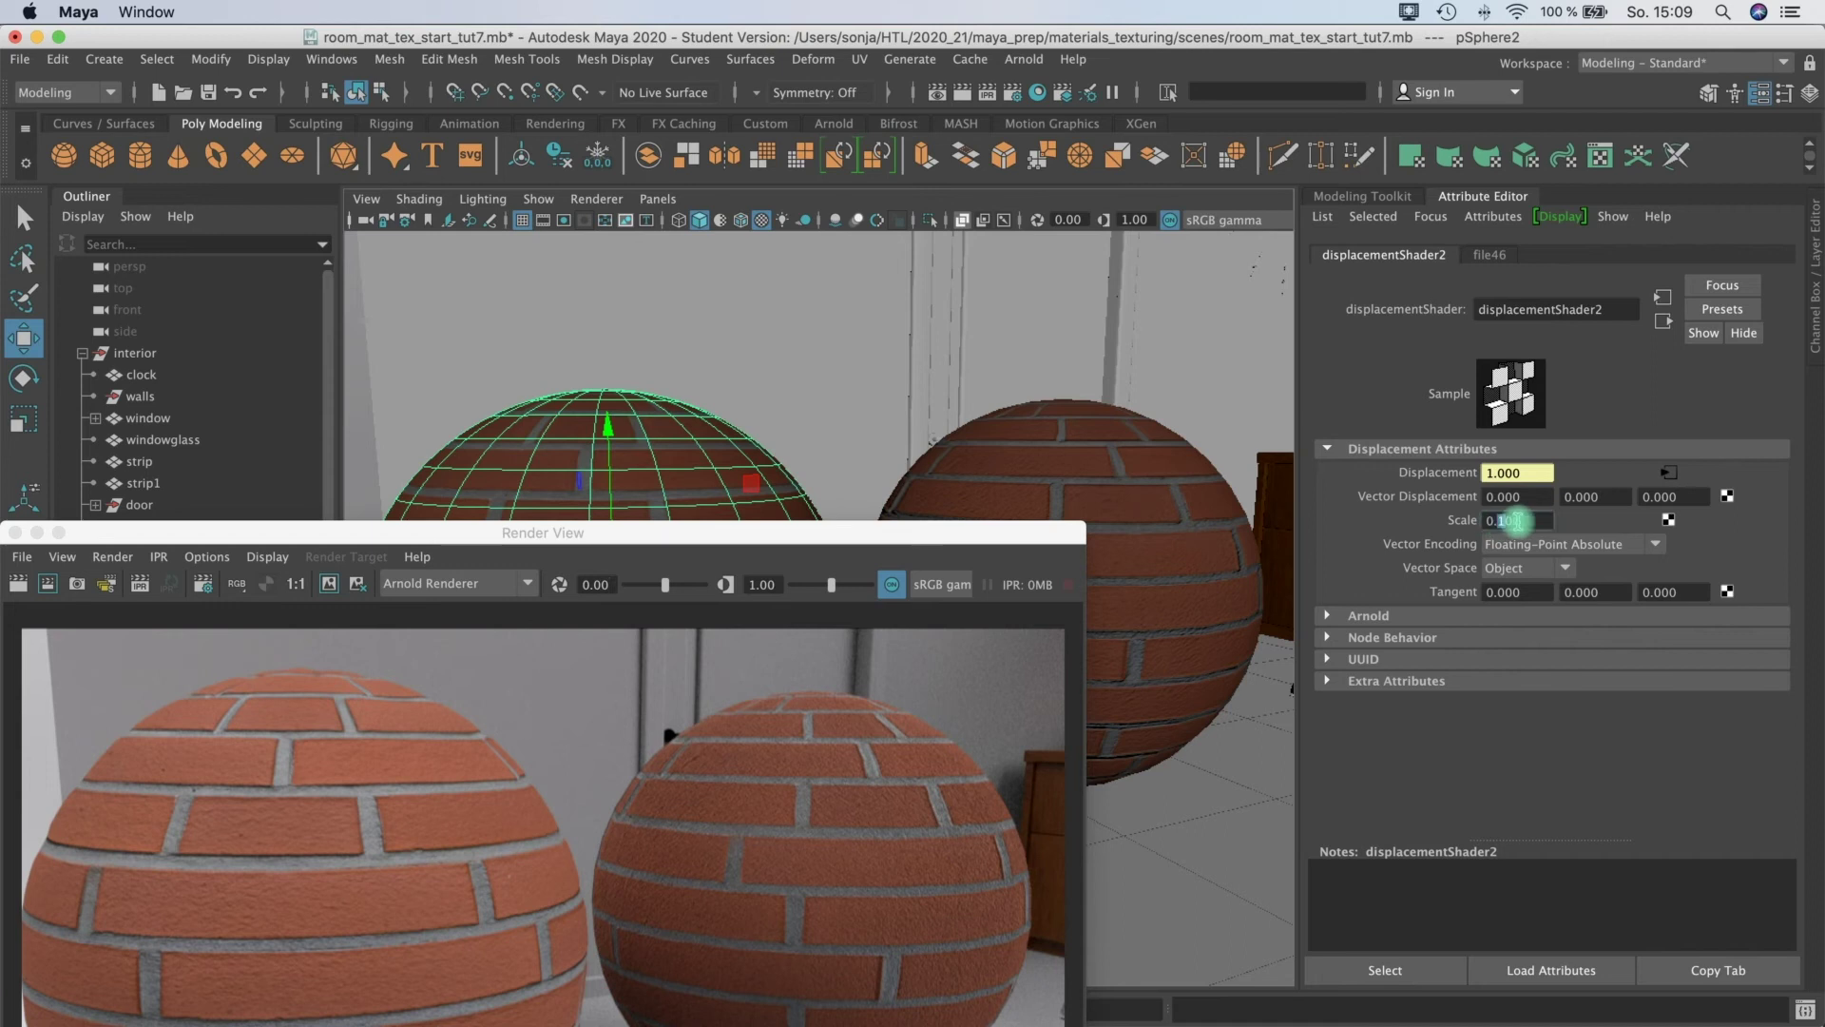
text(3)
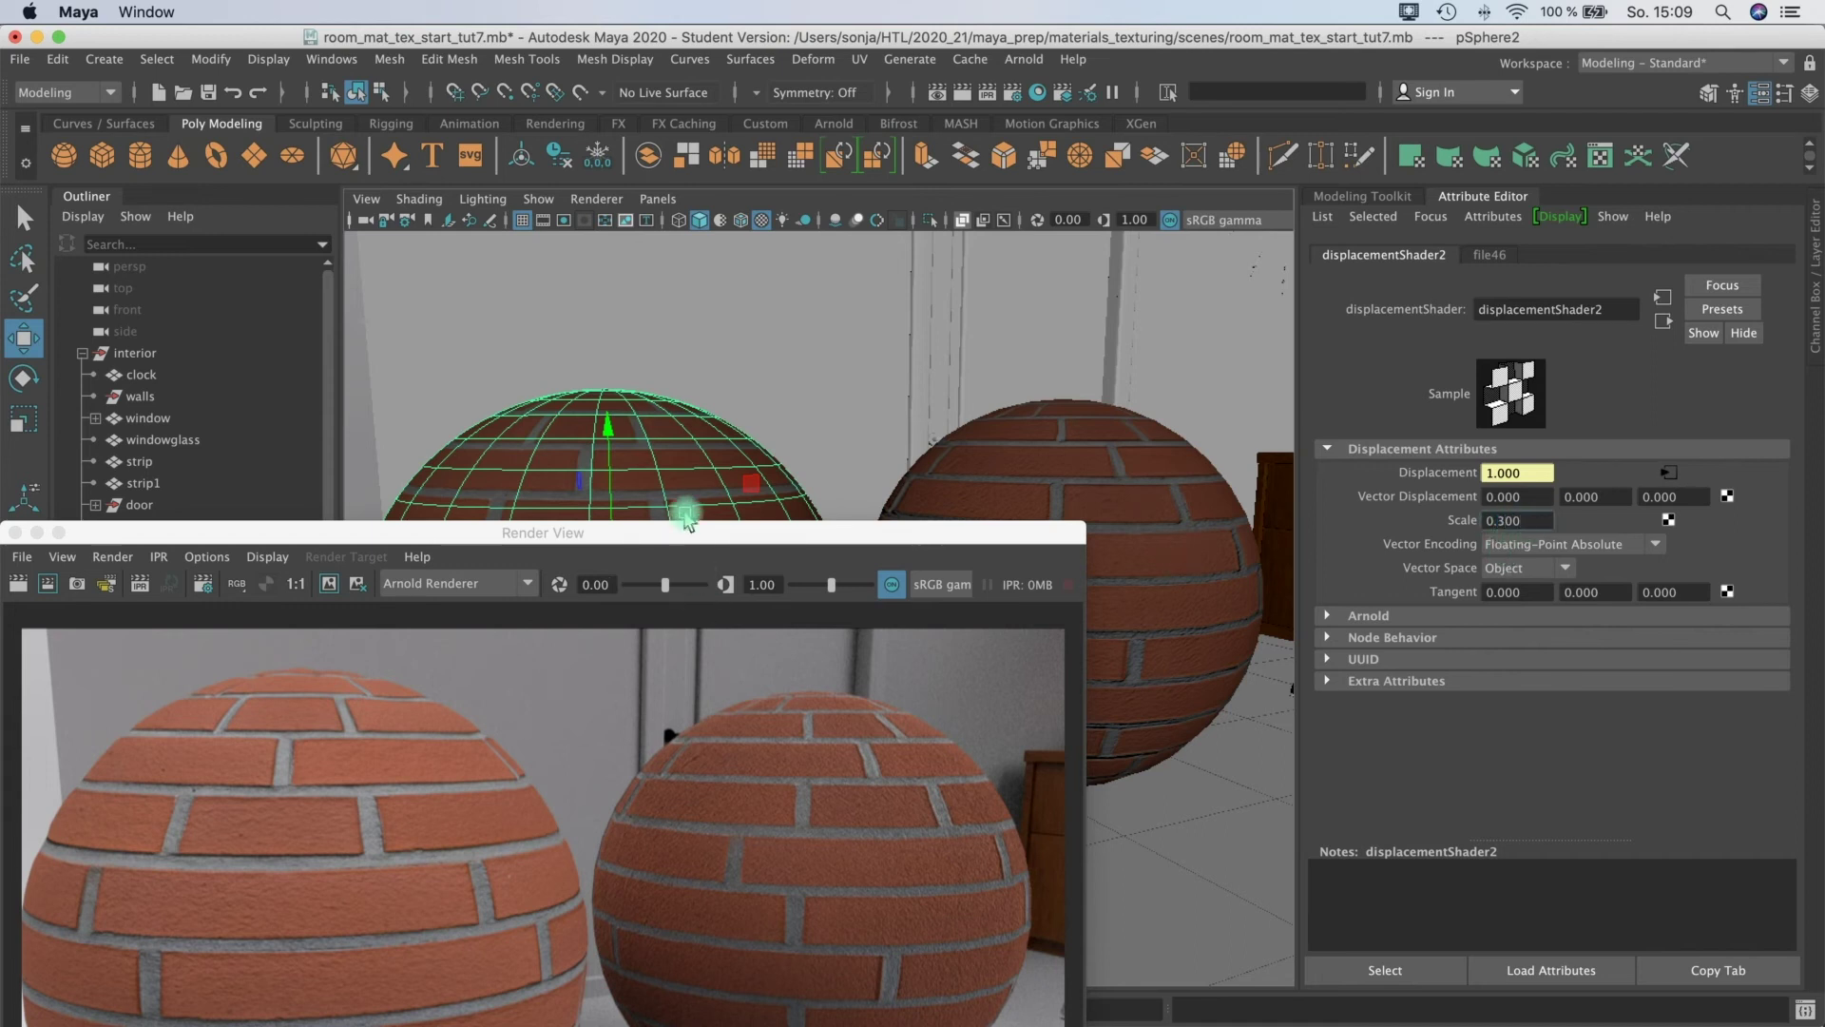
Bring the Render View back, render the two brick spheres again and compare the result with the stored renders.
drag(677, 538, 836, 219)
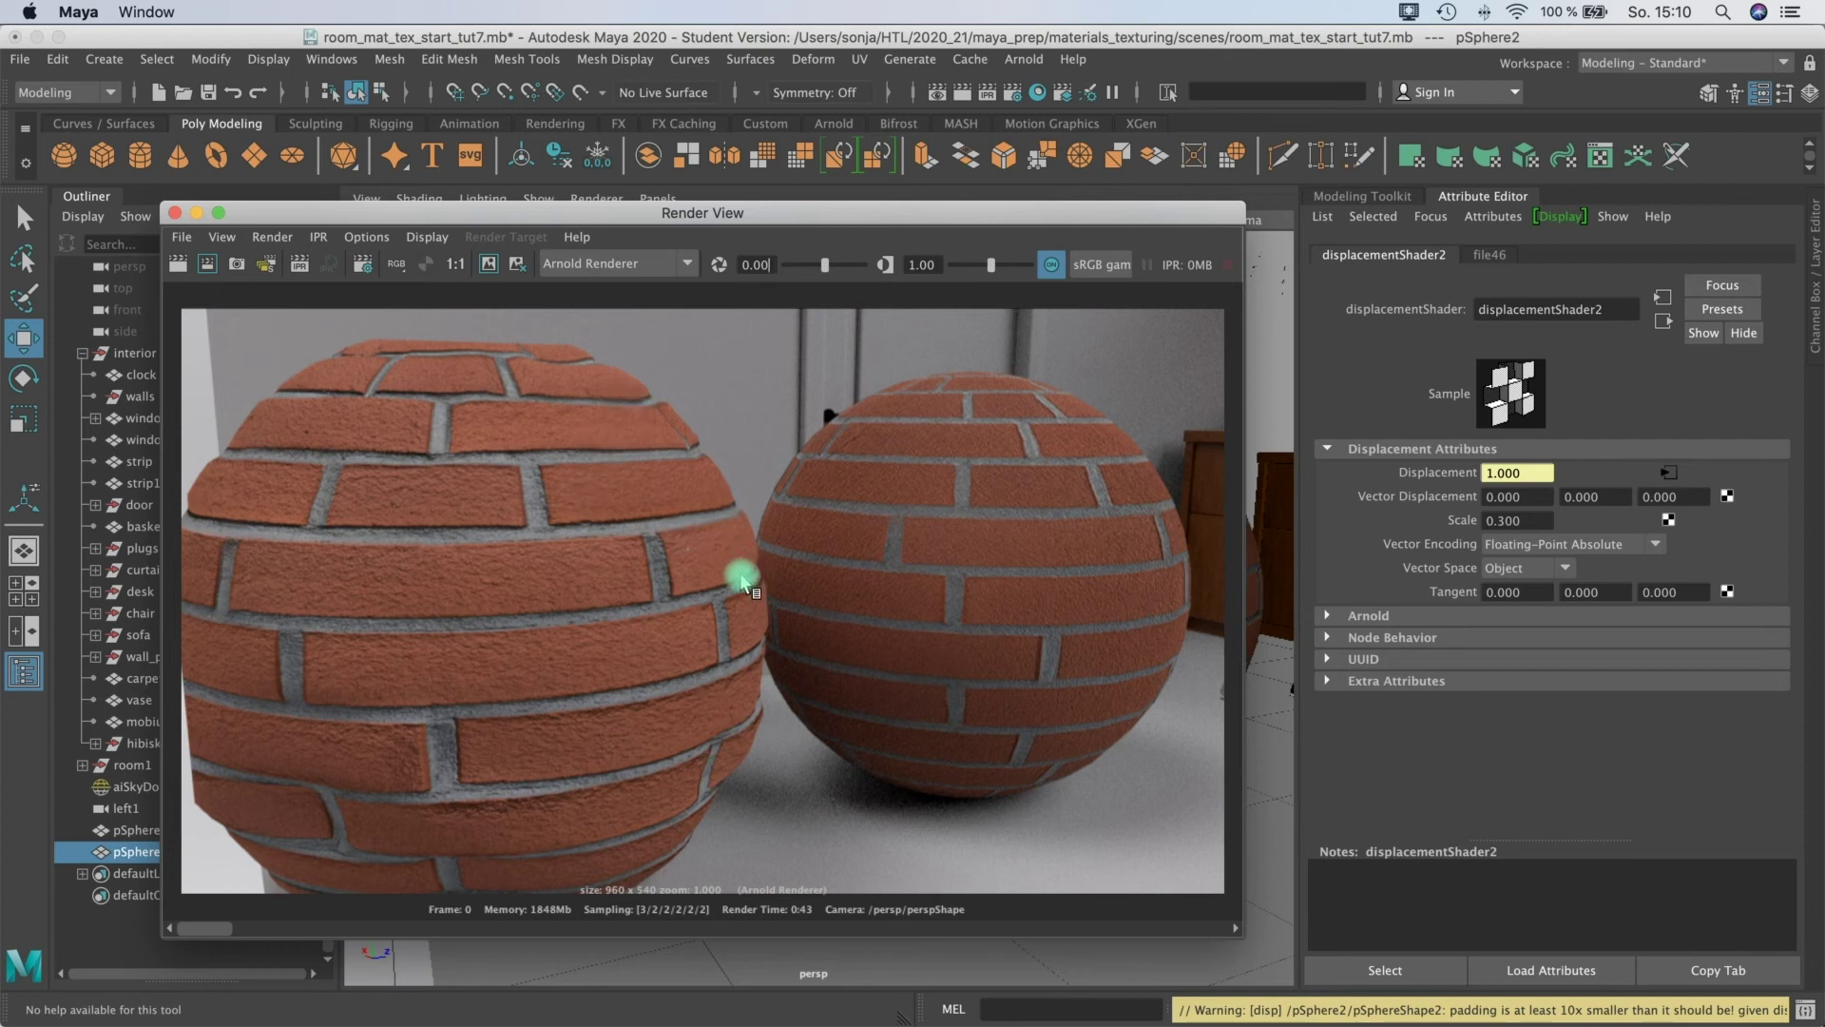
mouse_move(199, 927)
mouse_down()
mouse_move(319, 927)
mouse_move(195, 931)
mouse_move(281, 927)
mouse_move(211, 928)
mouse_up()
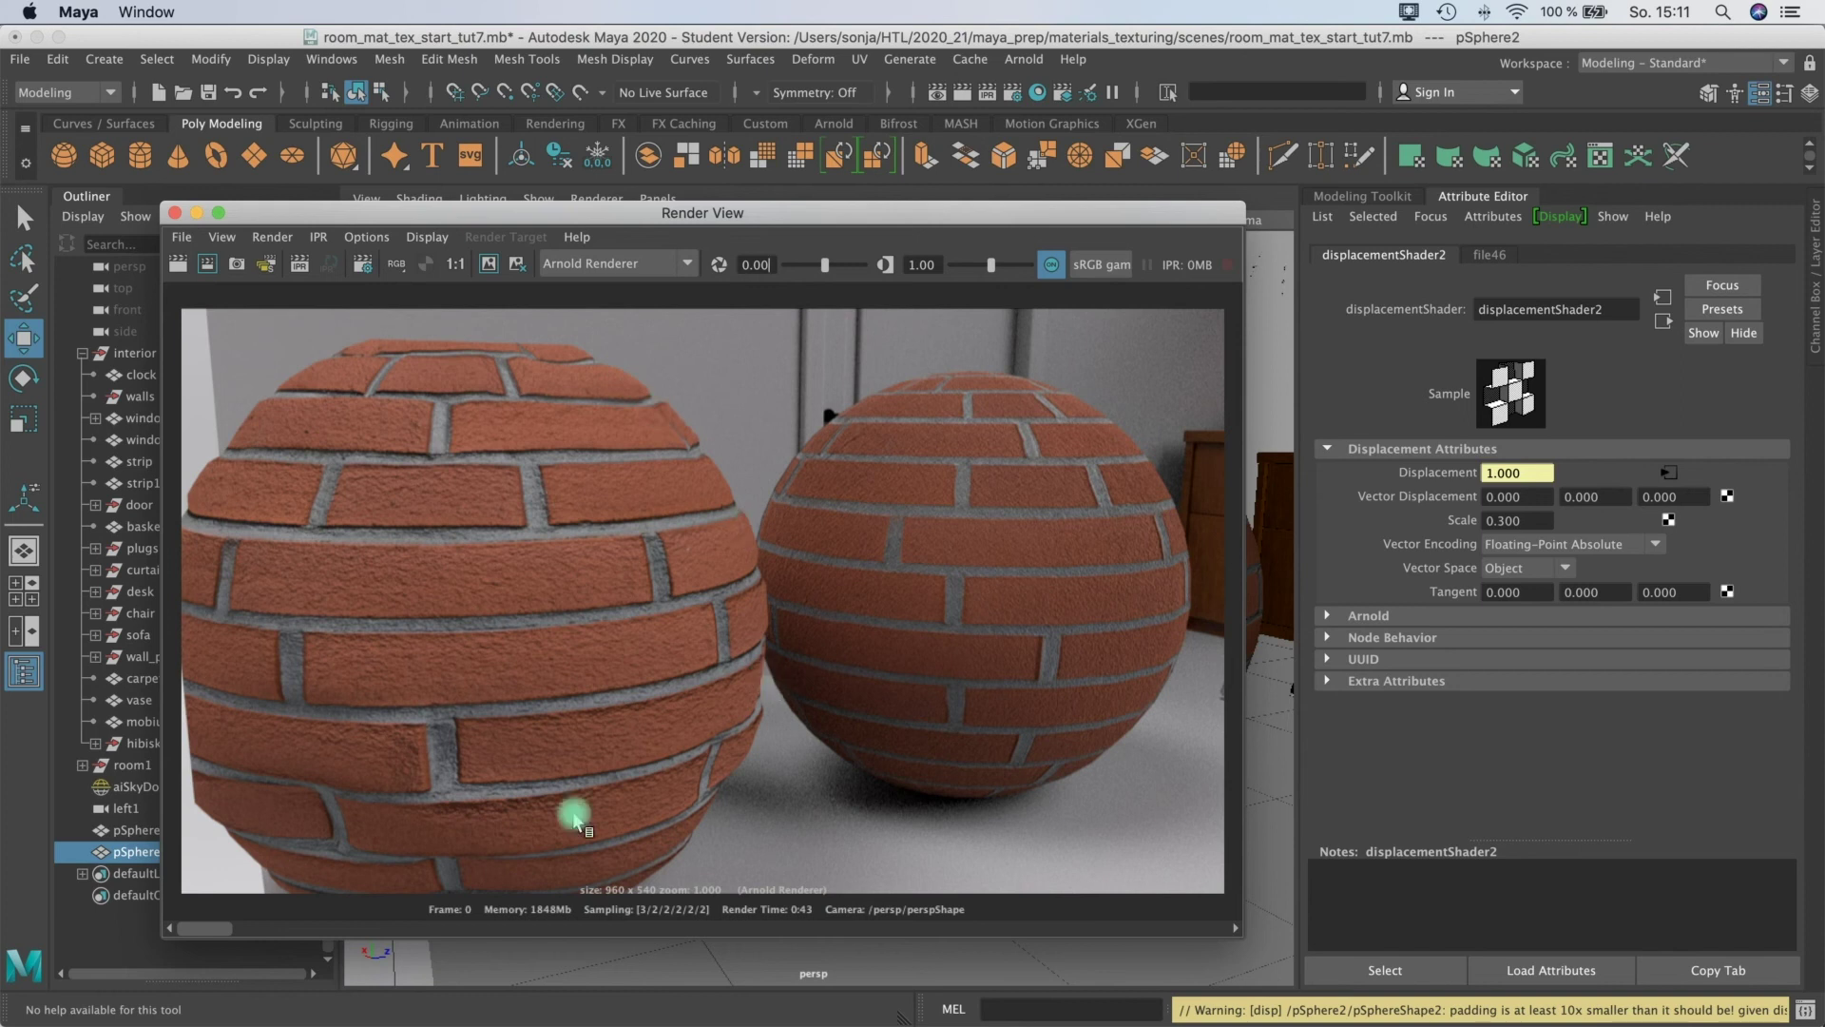
mouse_move(210, 927)
mouse_down()
mouse_move(243, 927)
mouse_move(214, 931)
mouse_up()
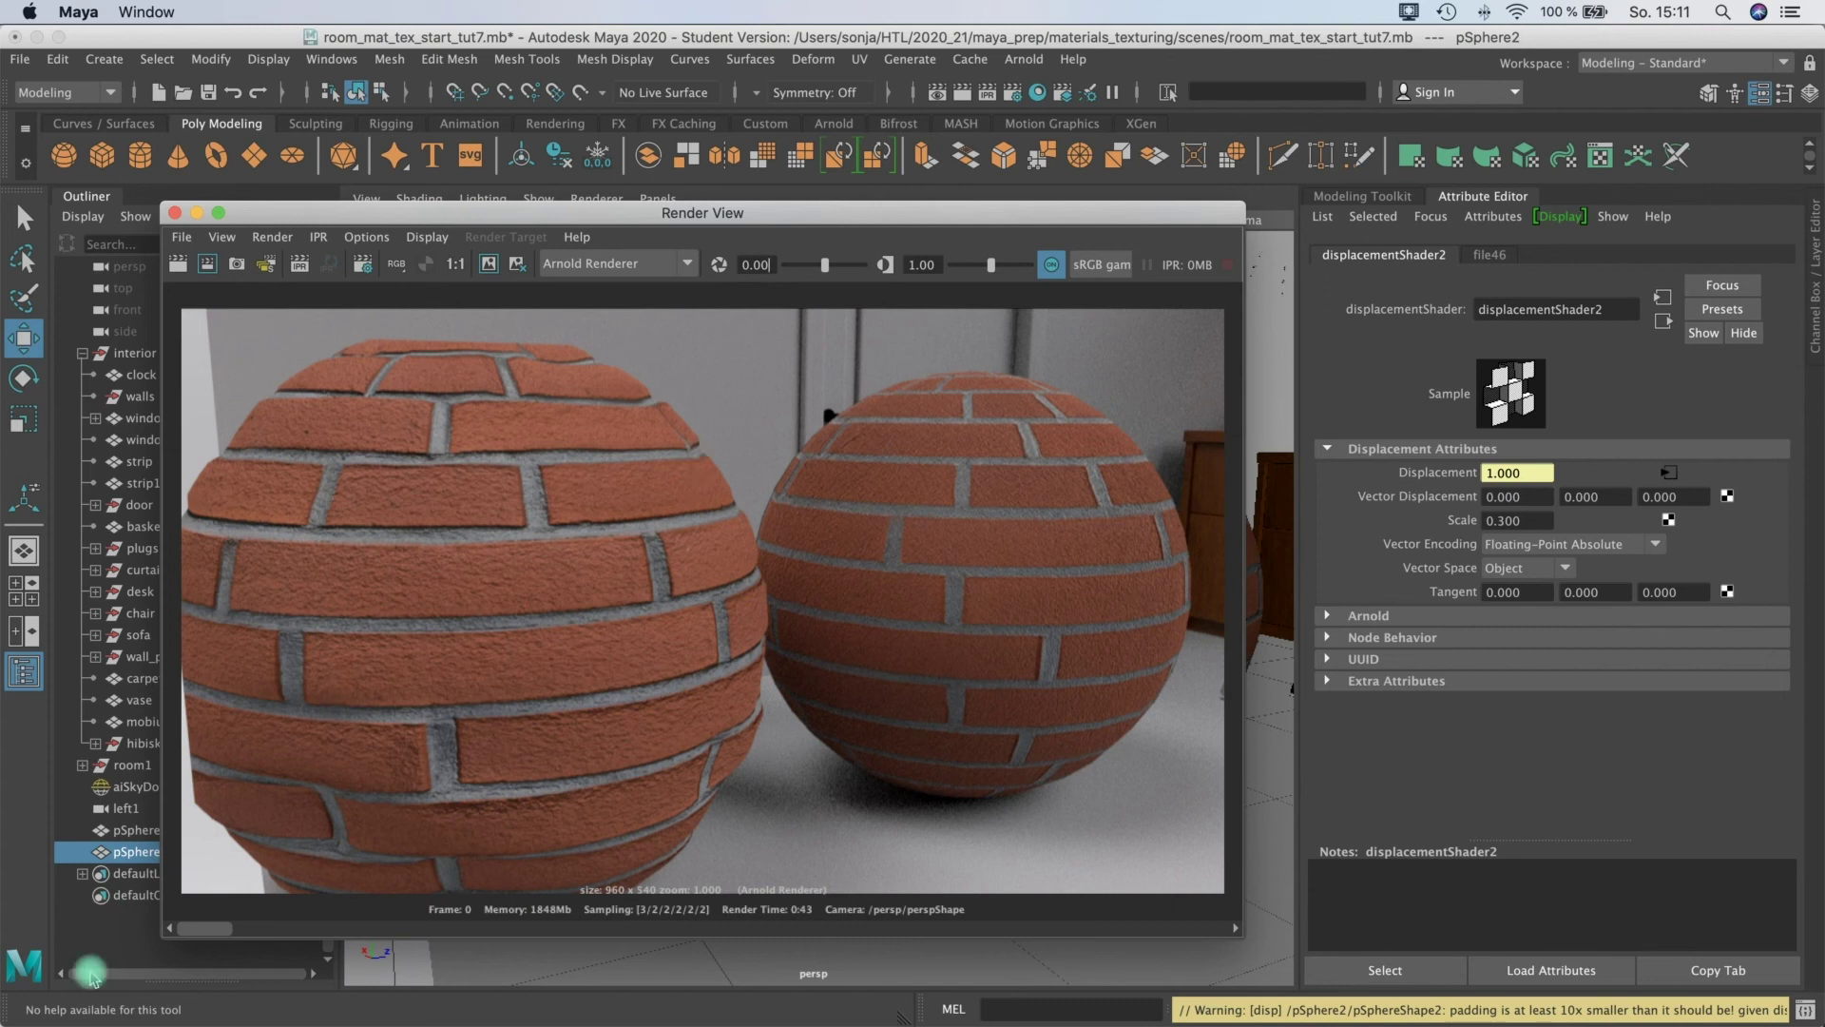
mouse_move(211, 940)
mouse_down()
mouse_move(268, 932)
mouse_move(211, 936)
mouse_up()
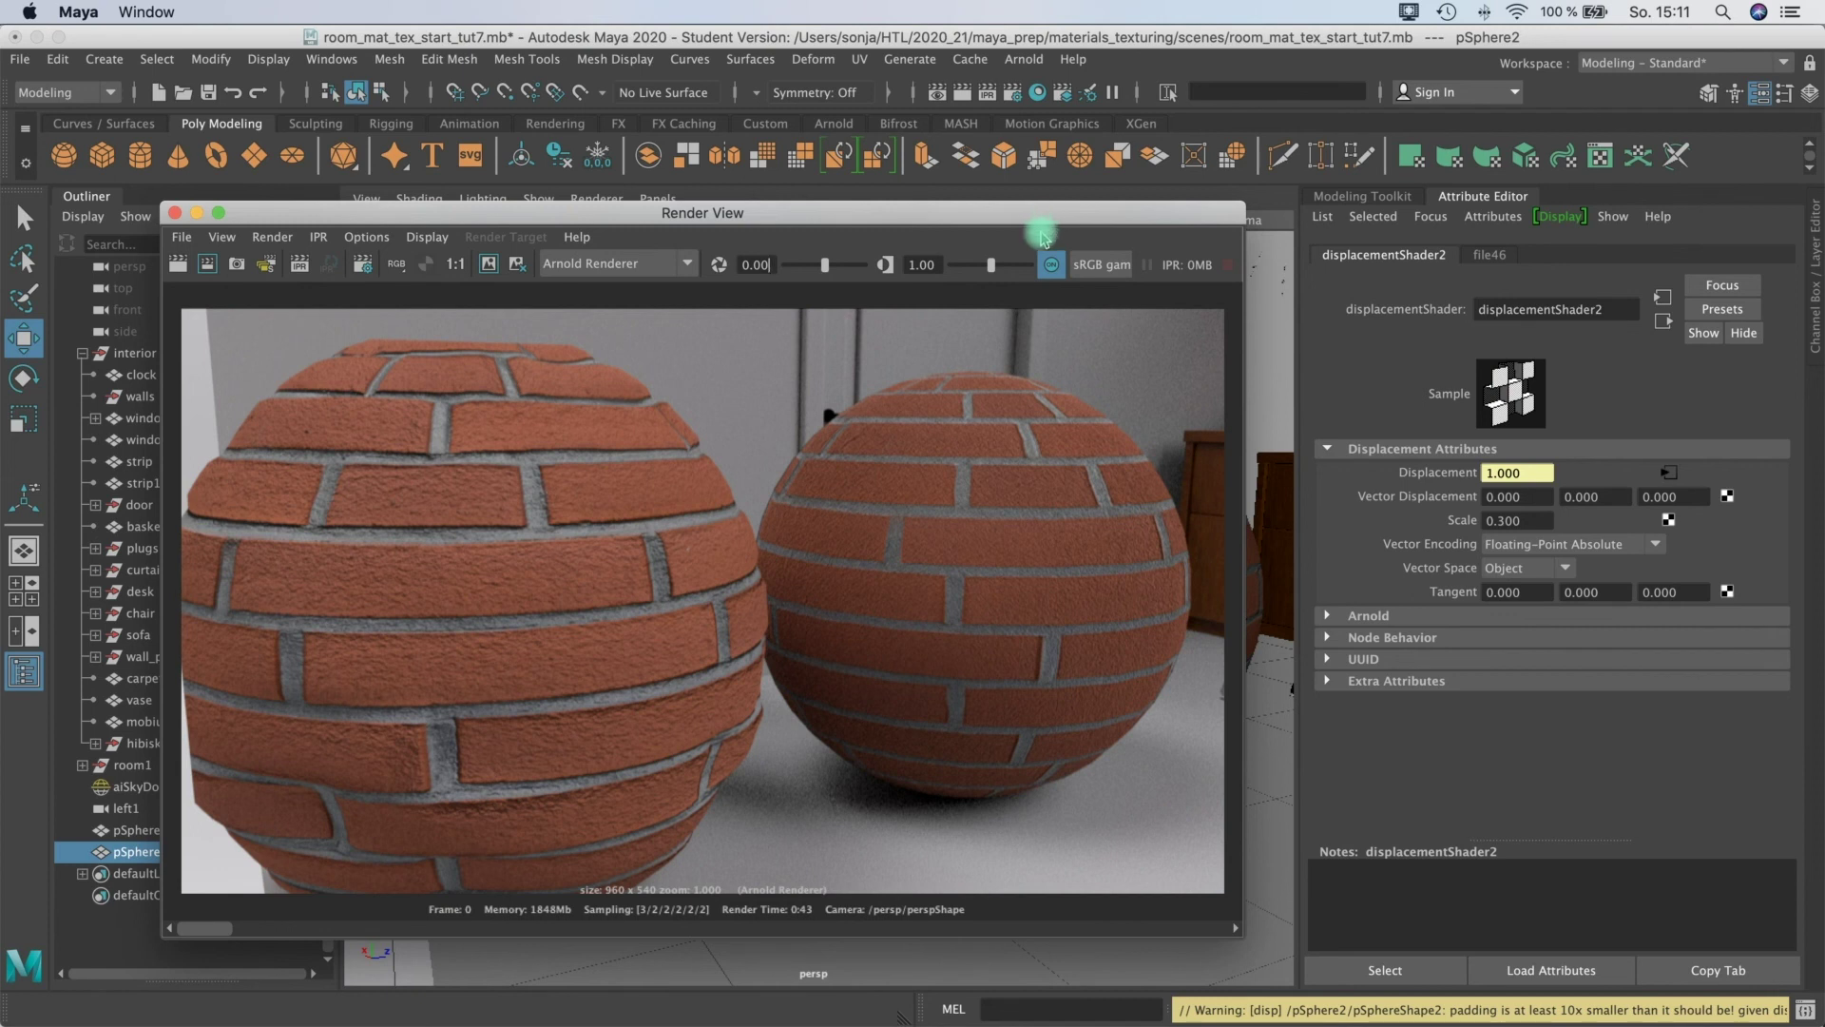
drag(1038, 212, 1057, 283)
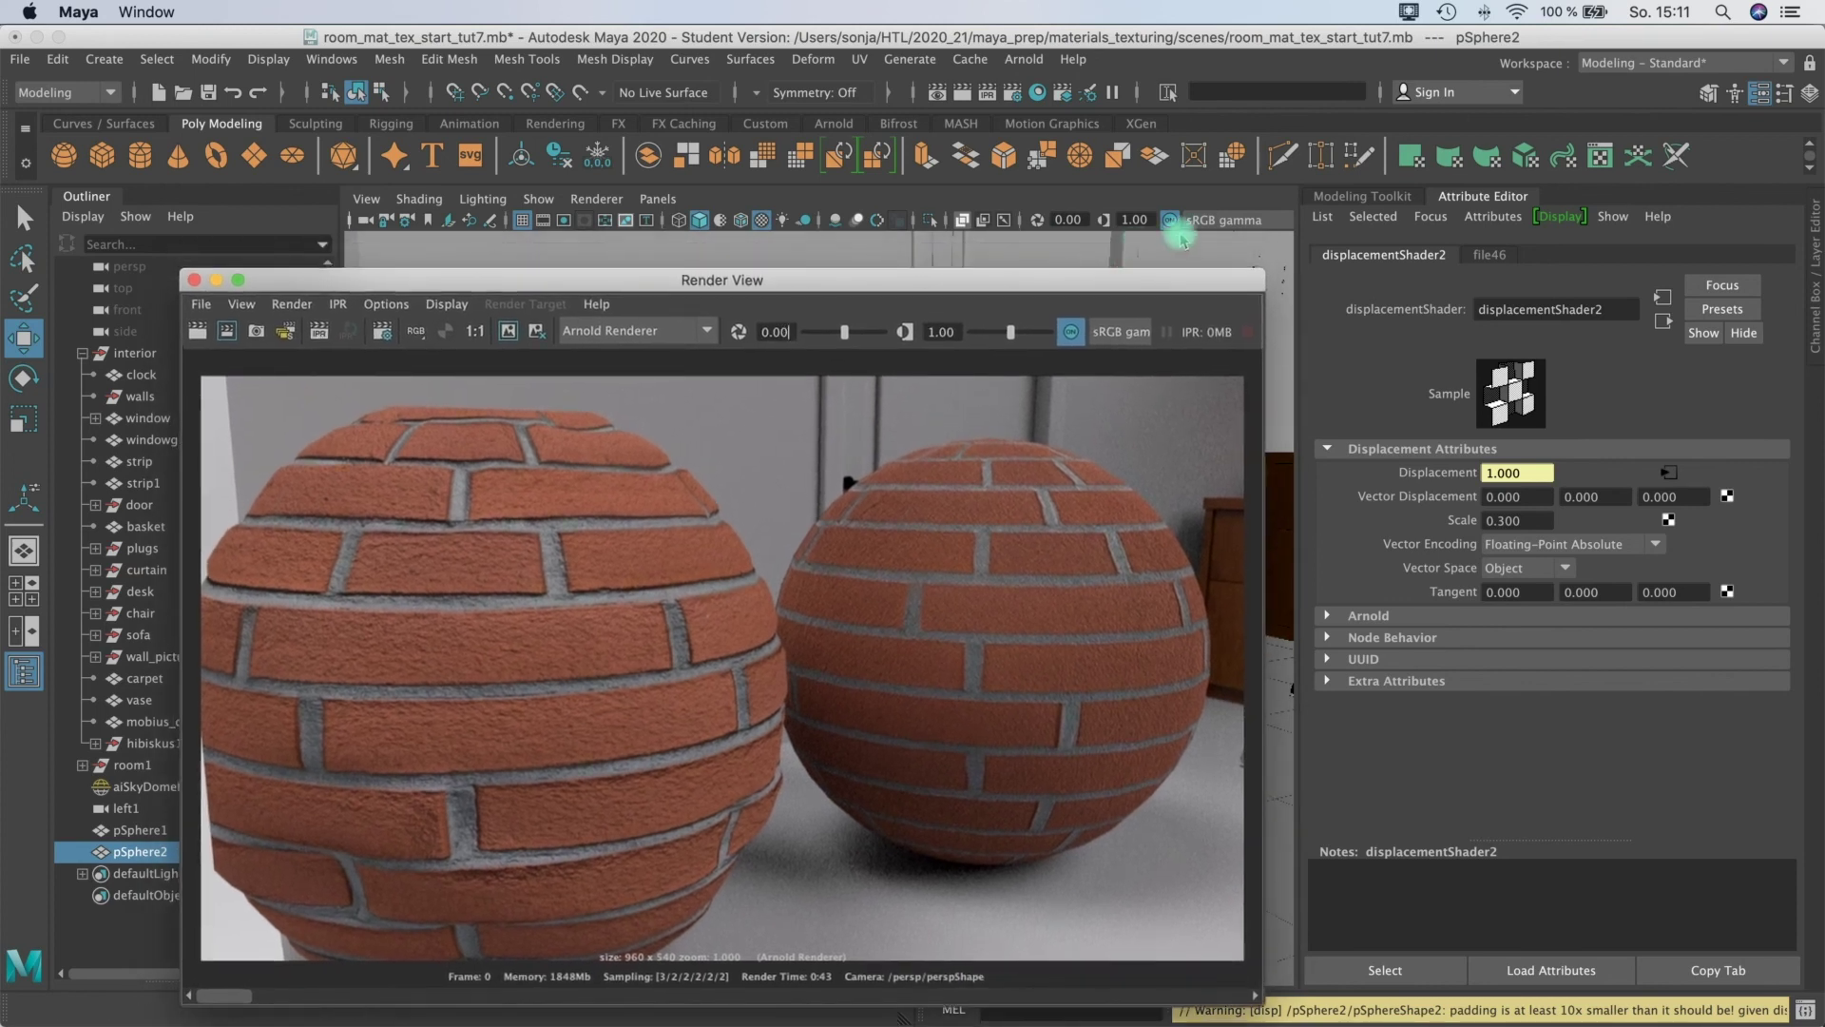